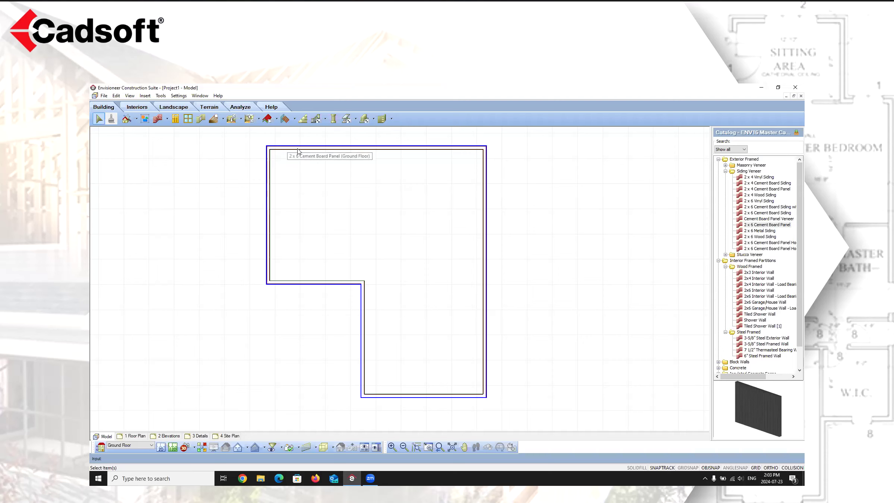
Examine the automatic floor insertion option in the Building Aids document settings, then close the settings without changes.
left_click(186, 95)
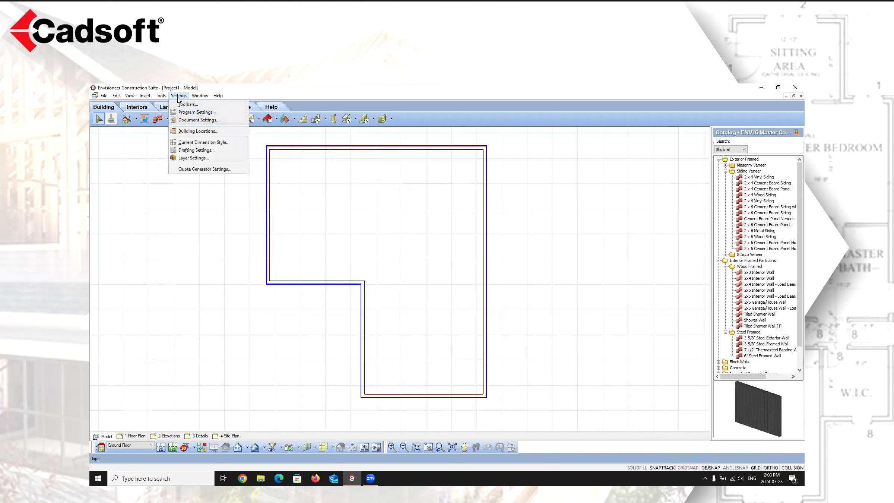
left_click(192, 121)
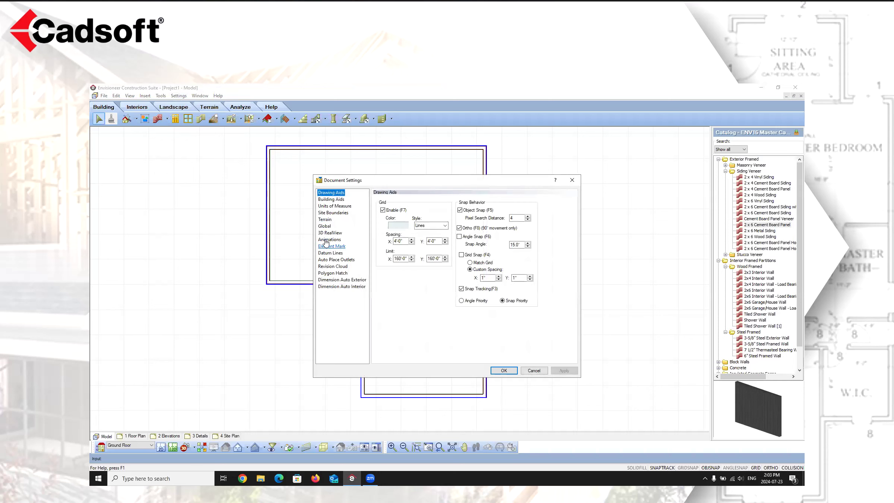
left_click(332, 201)
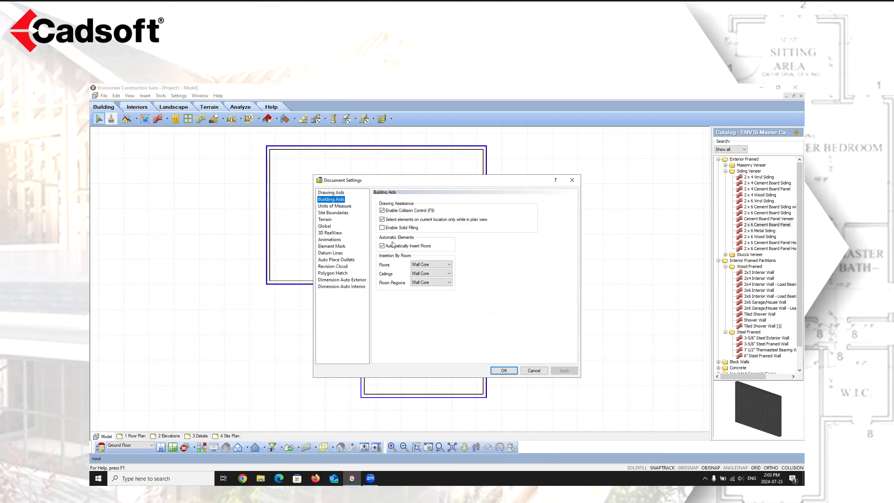
left_click(571, 181)
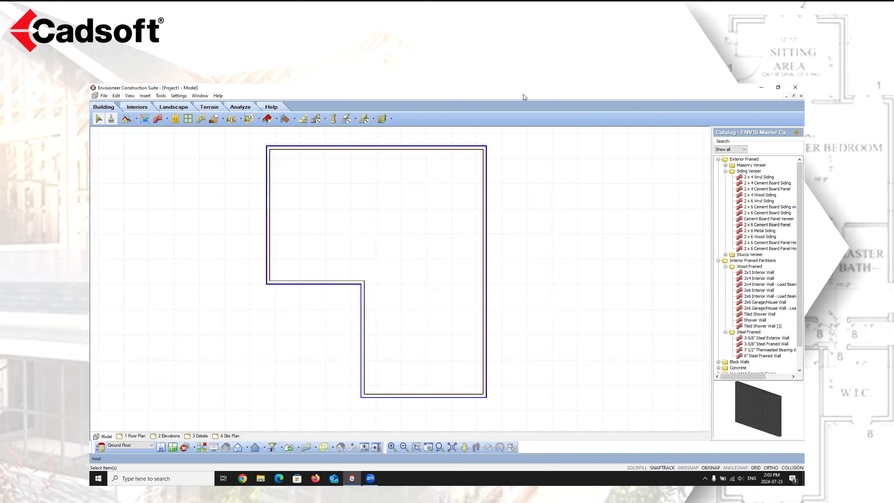
Show the plan in rendered view and delete the hardwood floor from the ground floor.
left_click(172, 447)
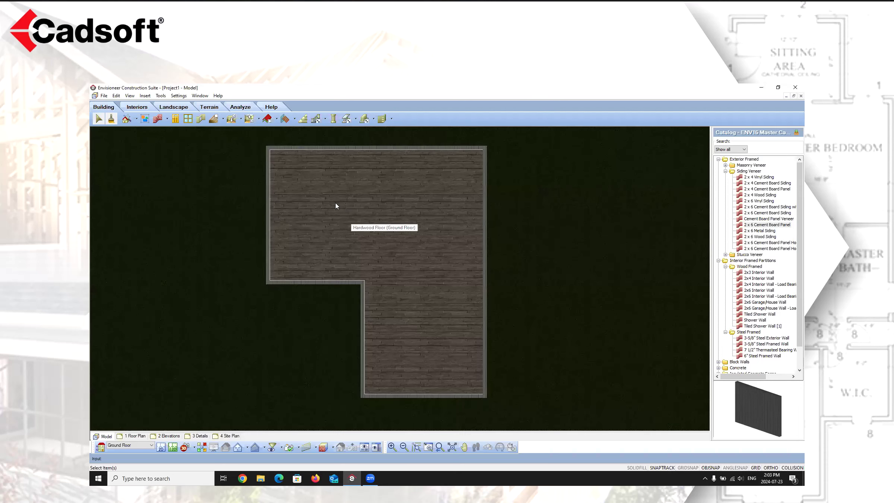
left_click(394, 228)
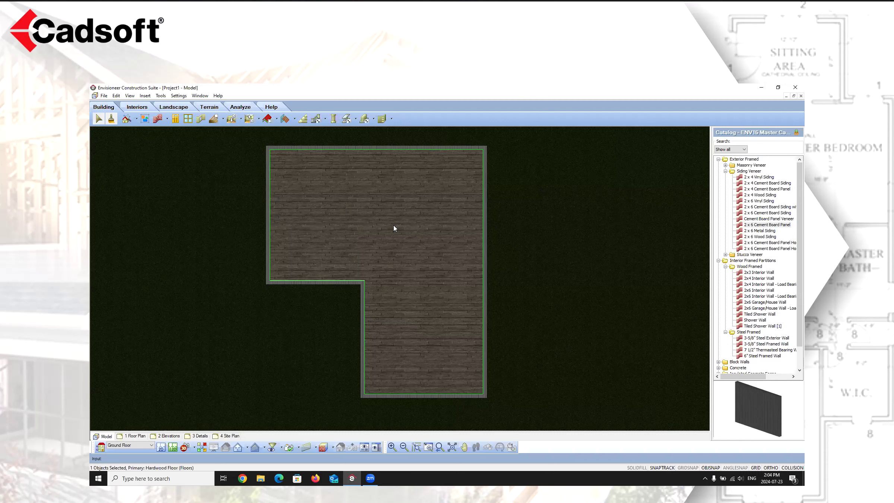
right_click(394, 225)
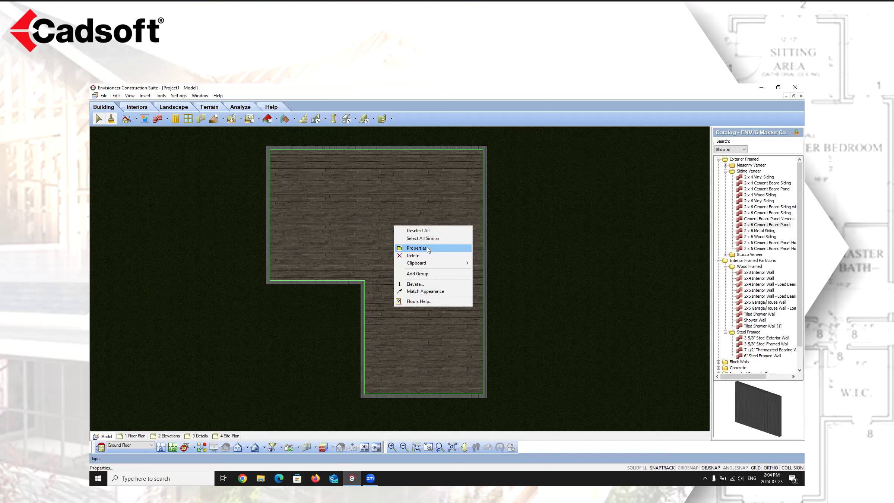
left_click(420, 256)
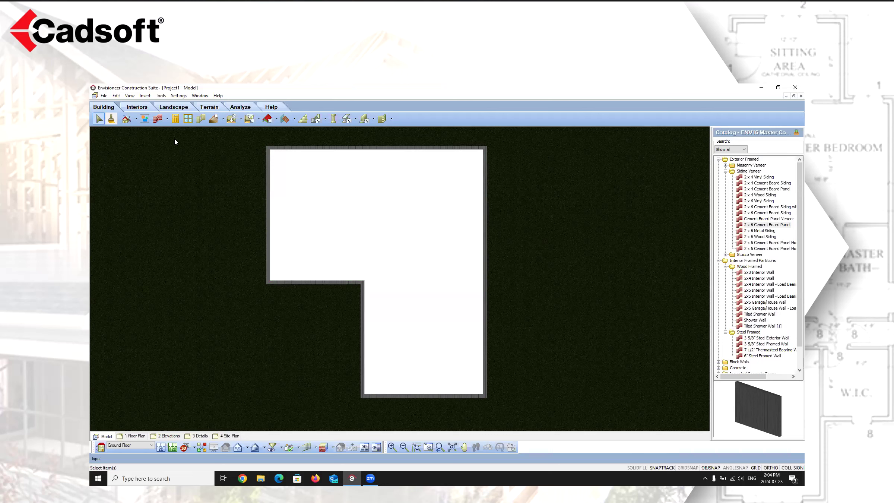
Recheck the automatic floor insertion setting in the document's Building Aids and cancel without changing it.
left_click(178, 95)
left_click(194, 120)
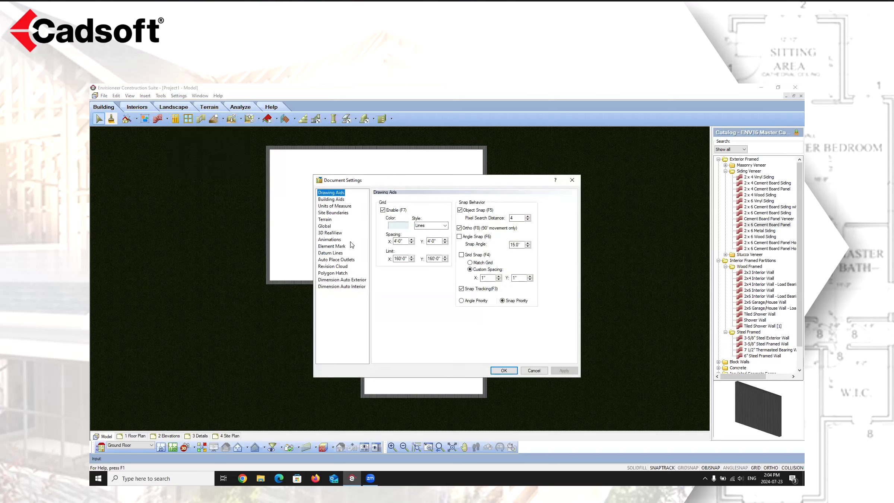
left_click(327, 199)
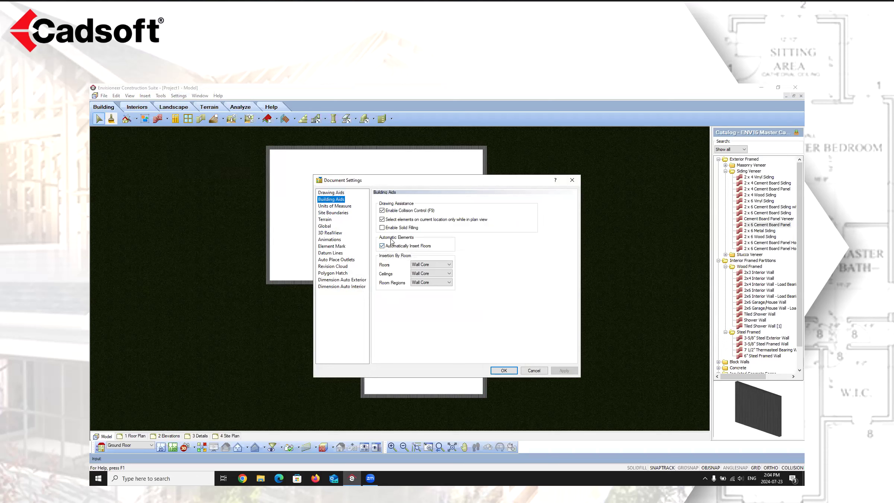
left_click(533, 370)
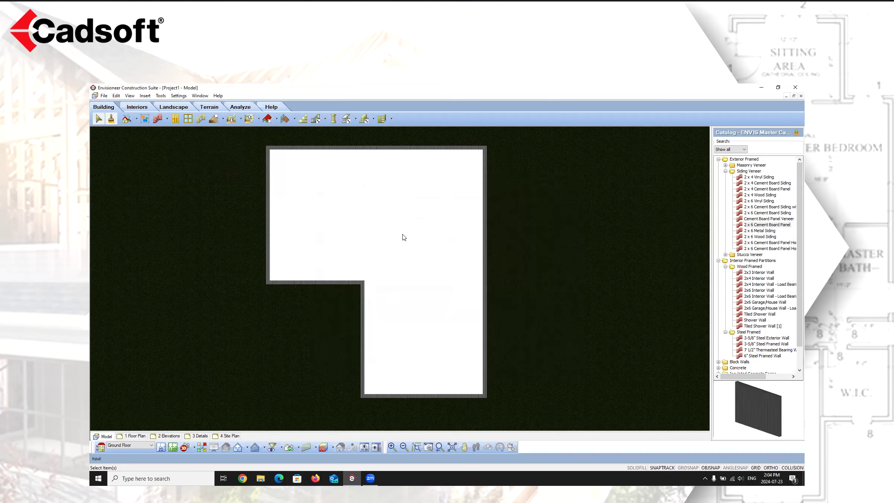
Return to the wireframe plan, start a structural floor by perimeter, and open the catalog properties of 2x10 Floor System w/ 3/4" OSB.
left_click(161, 448)
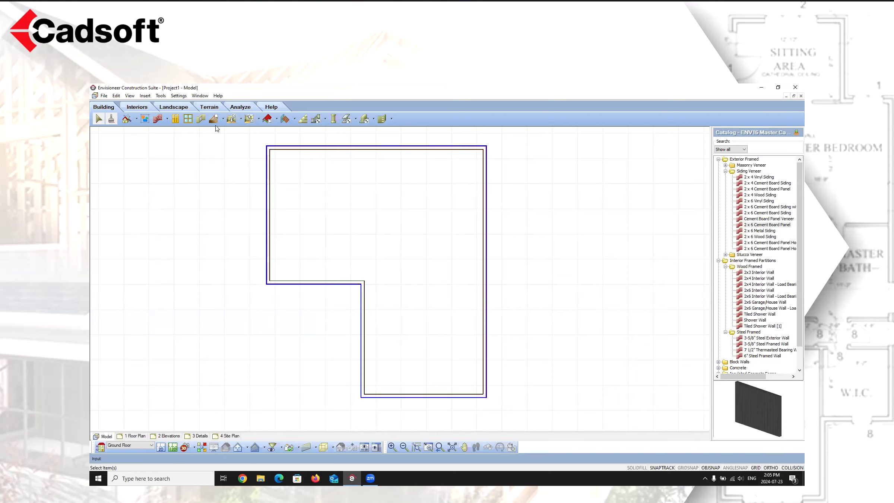
left_click(145, 96)
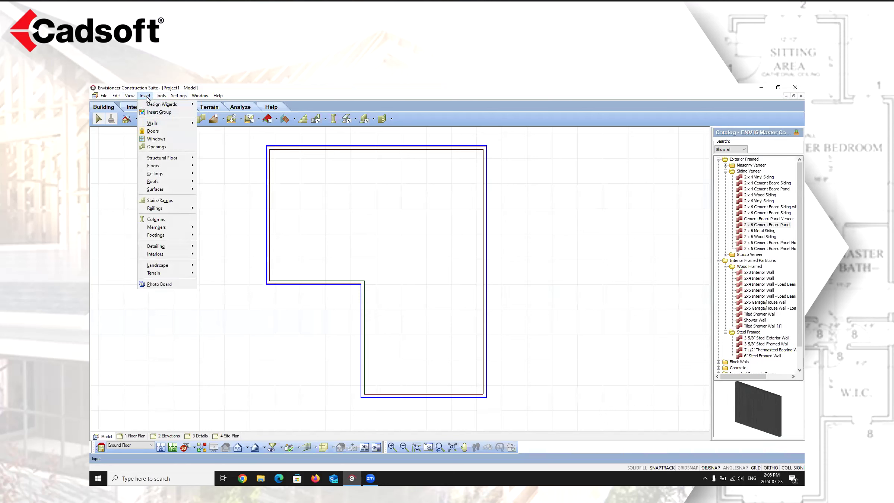
mouse_move(167, 158)
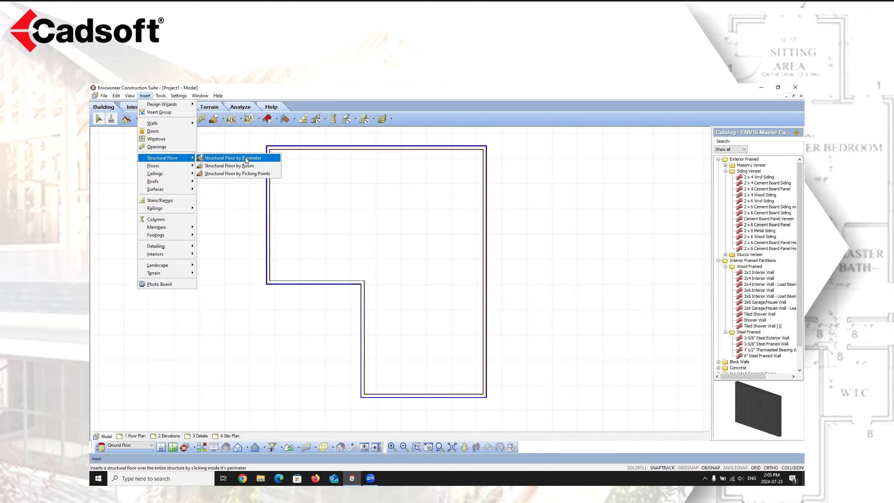
left_click(245, 160)
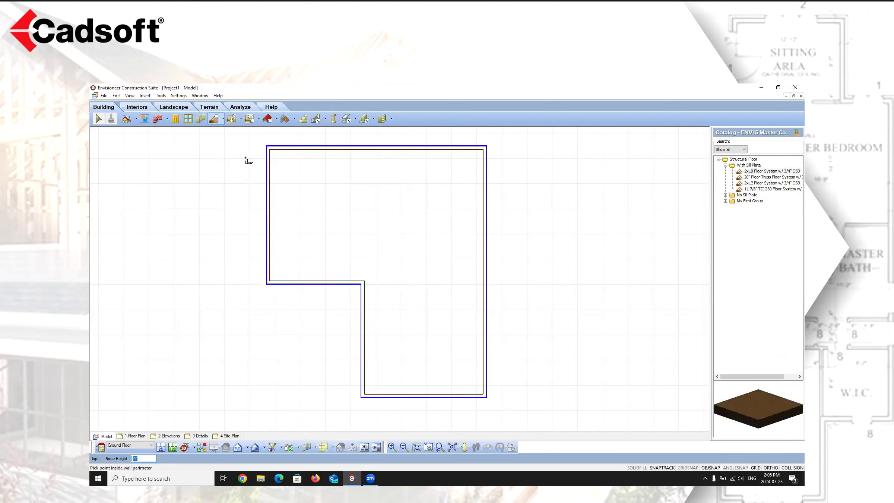
left_click(759, 171)
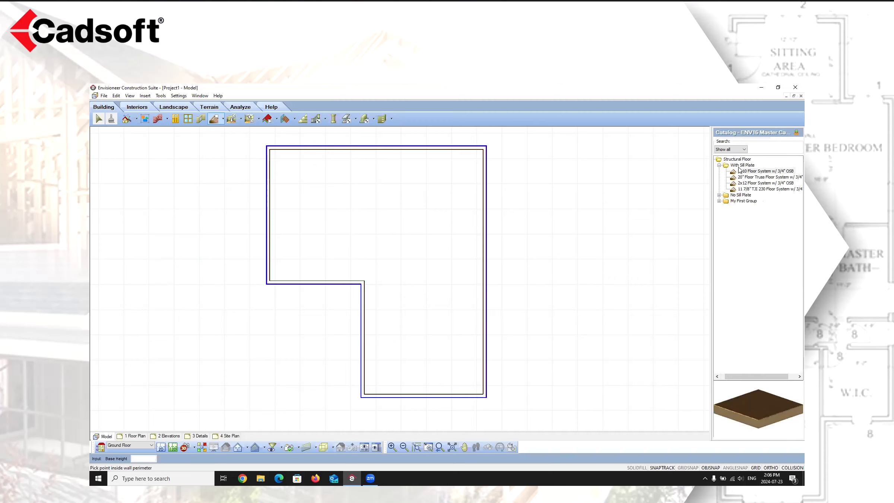
double_click(750, 173)
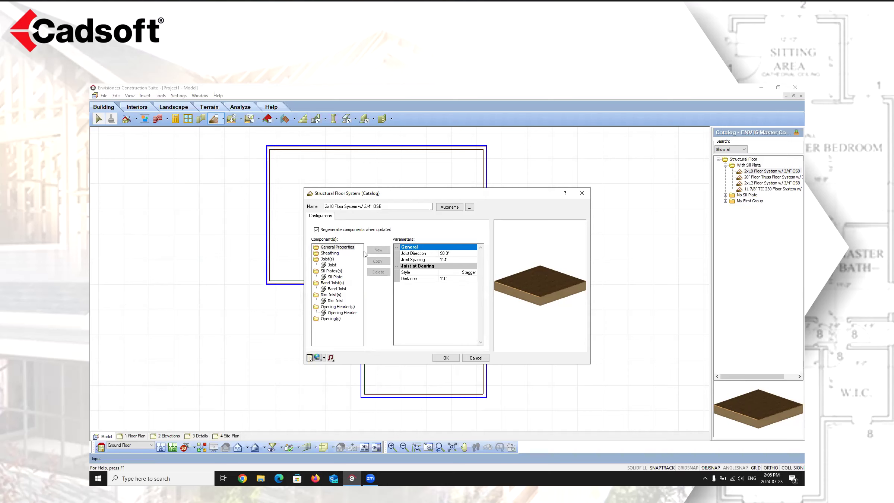
Examine the floor system's general joist parameters and its Stagger and Hold Back styles for joists at bearing.
left_click(329, 247)
left_click(465, 274)
left_click(474, 273)
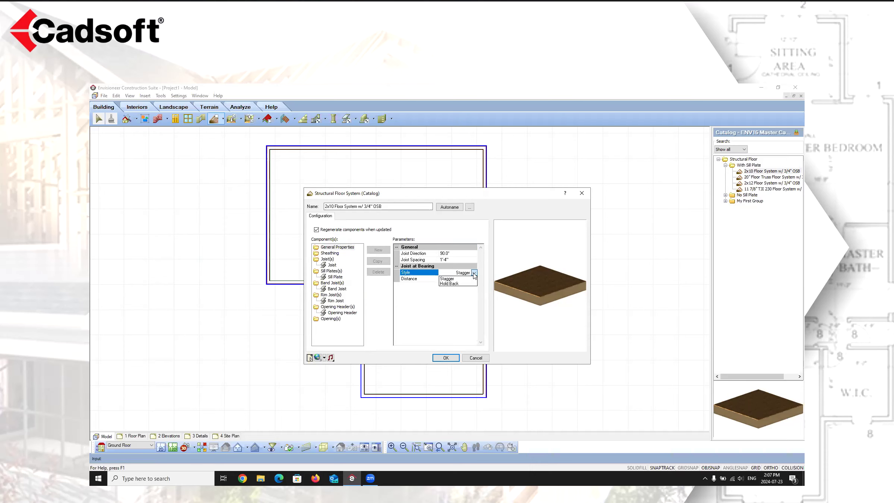
left_click(454, 284)
left_click(474, 275)
left_click(450, 285)
left_click_drag(462, 195, 660, 184)
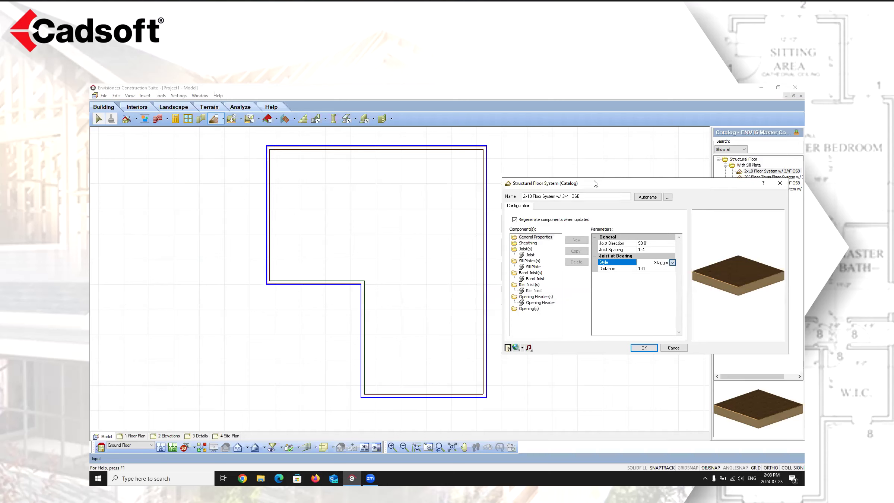
left_click_drag(595, 183, 493, 169)
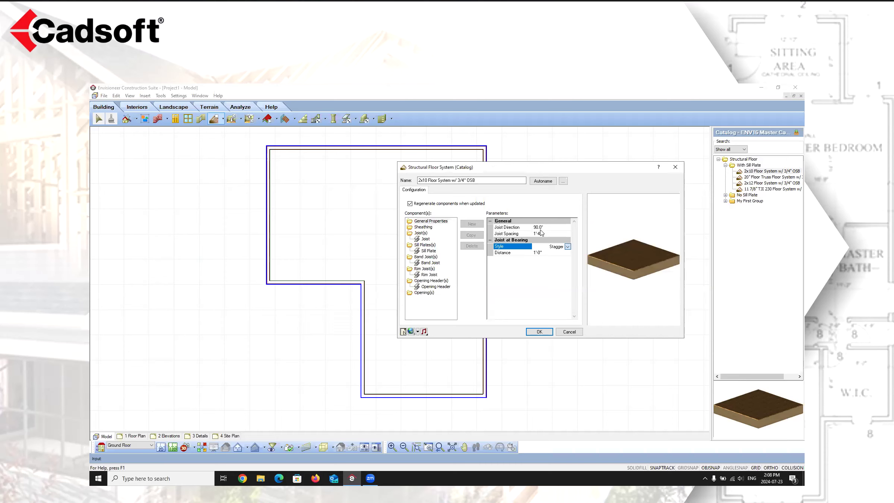
Review the floor system's sheathing, joist, sill plate, band joist, rim joist and opening header parameters, then cancel the dialog.
left_click(428, 228)
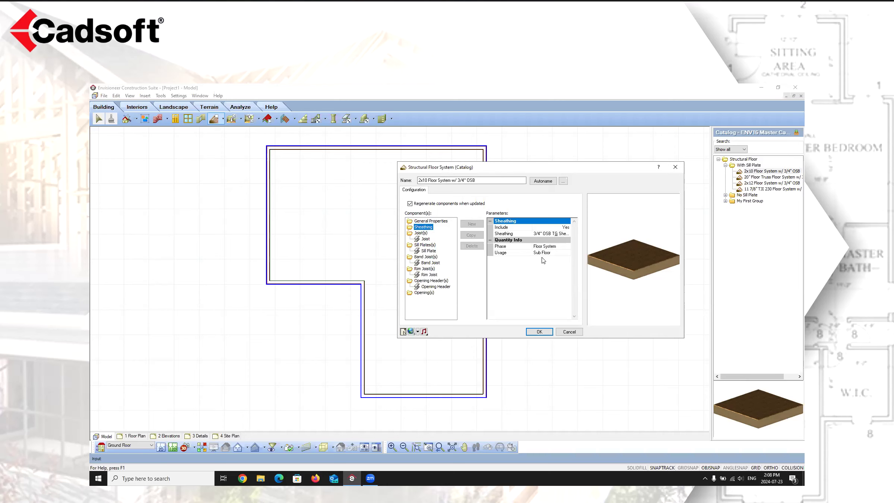
left_click(426, 239)
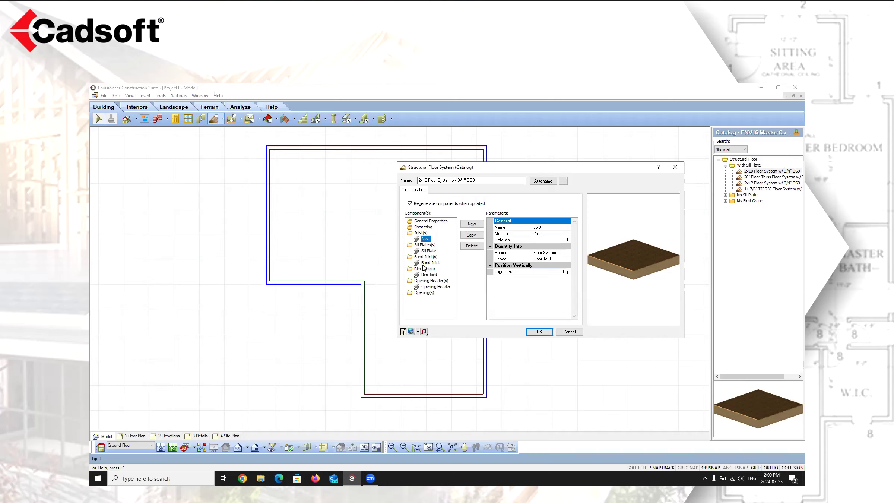
left_click(428, 251)
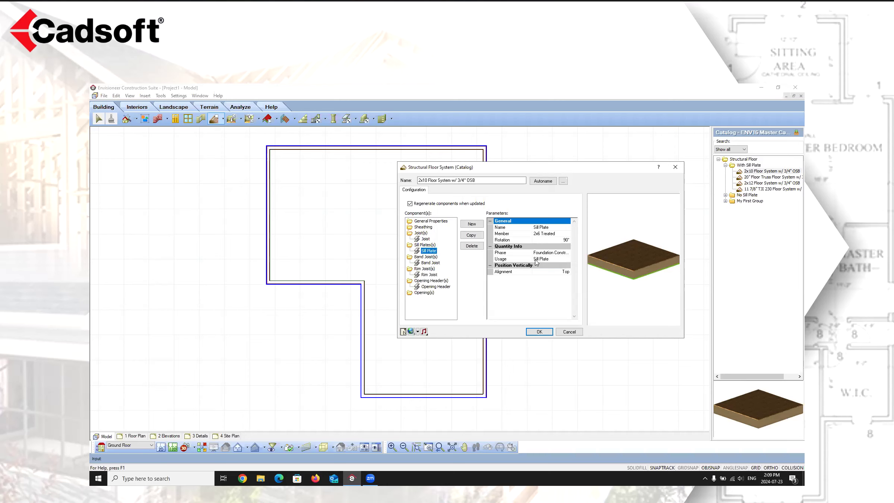
left_click(430, 263)
left_click(431, 274)
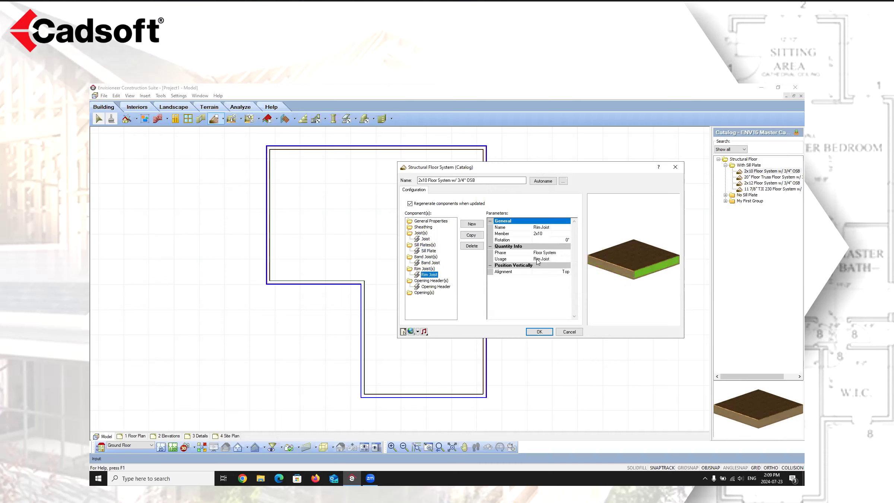
left_click(428, 286)
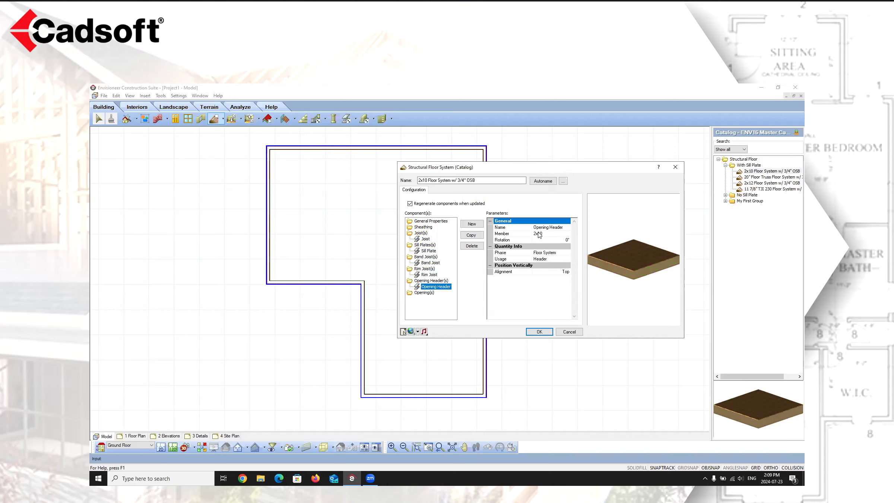
left_click(429, 274)
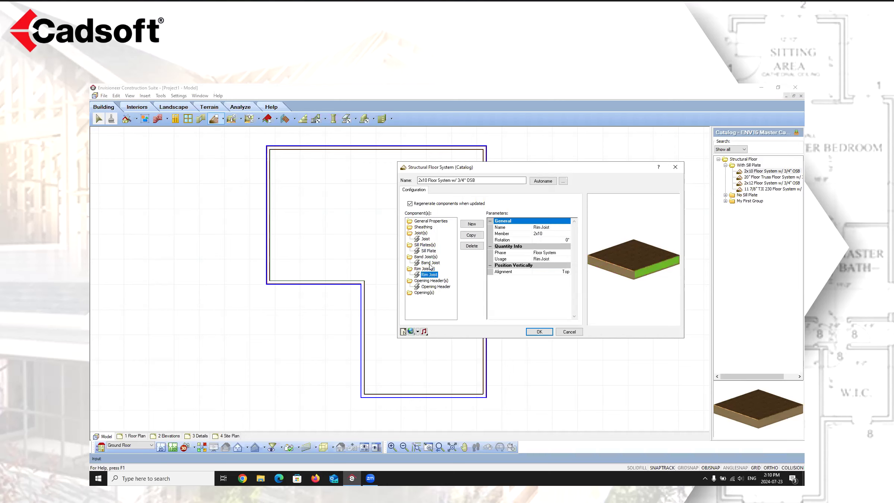
left_click(431, 262)
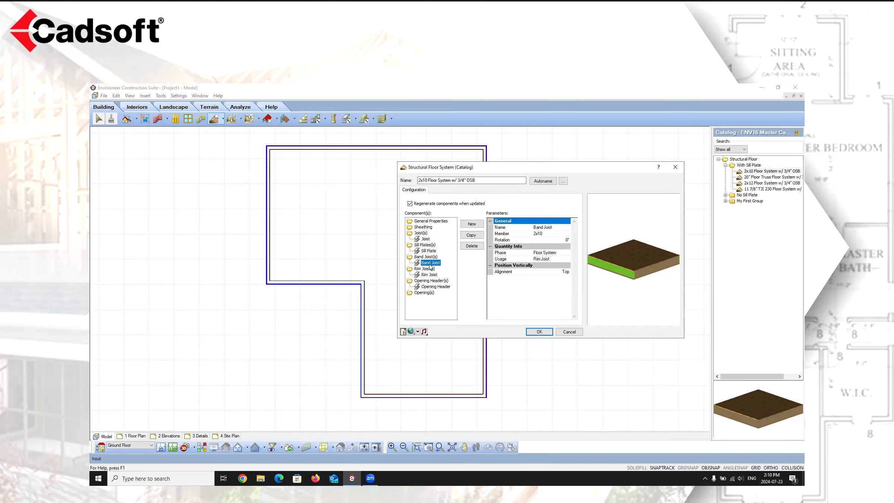
left_click(569, 332)
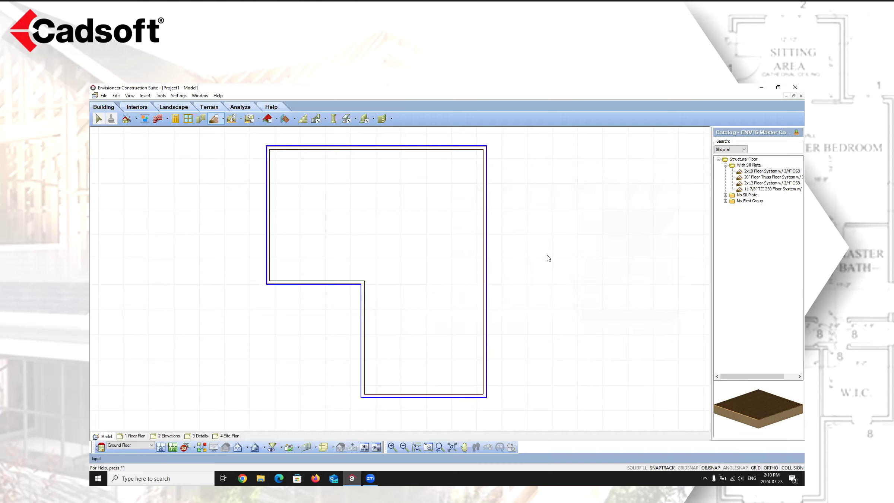
Insert the 2x10 Floor System w/ 3/4" OSB inside the ground floor's wall perimeter.
left_click(768, 172)
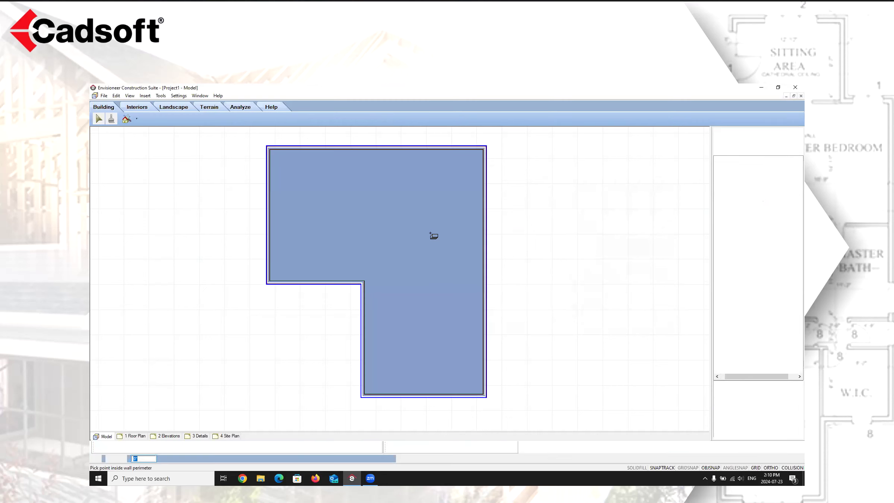
left_click(377, 222)
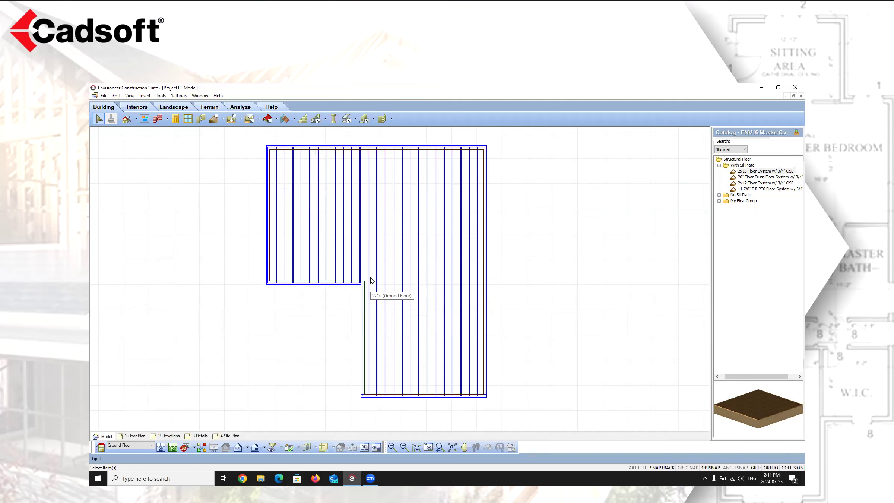
Select the 2 x 6 Cement Board Panel wall and the structural floor at an exterior corner to compare their edges.
scroll(356, 386, "up", 3)
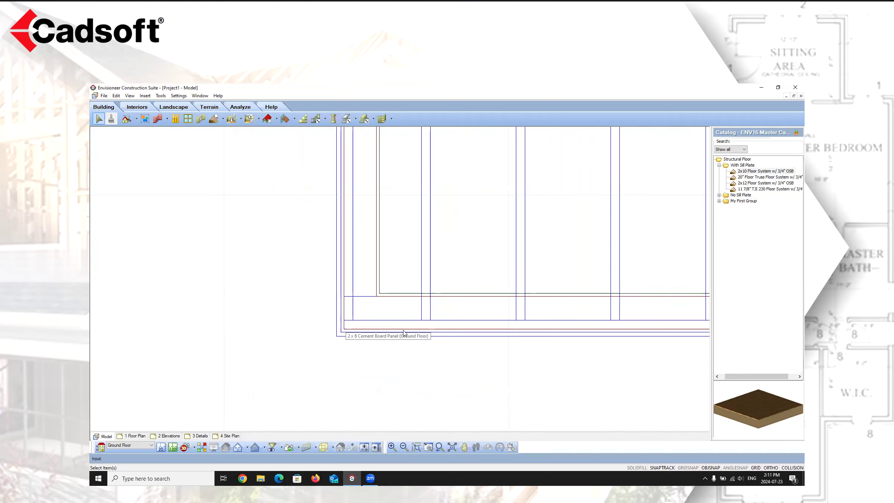
left_click(360, 333)
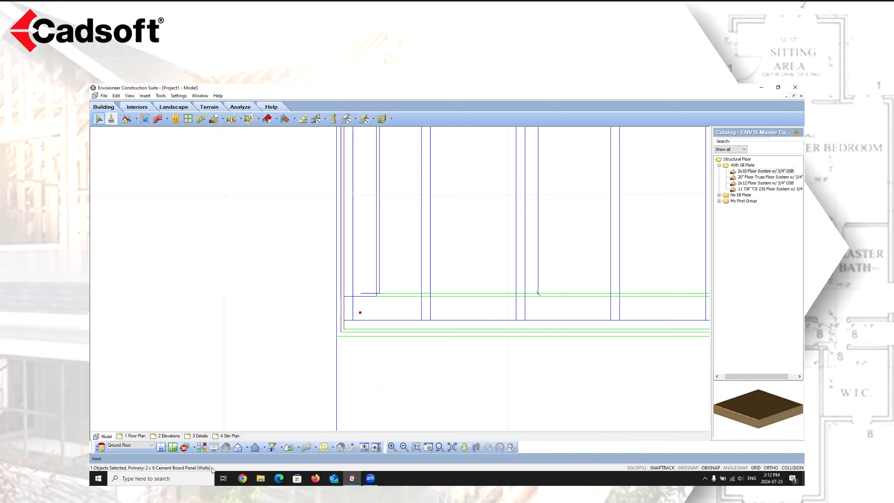
left_click(356, 333)
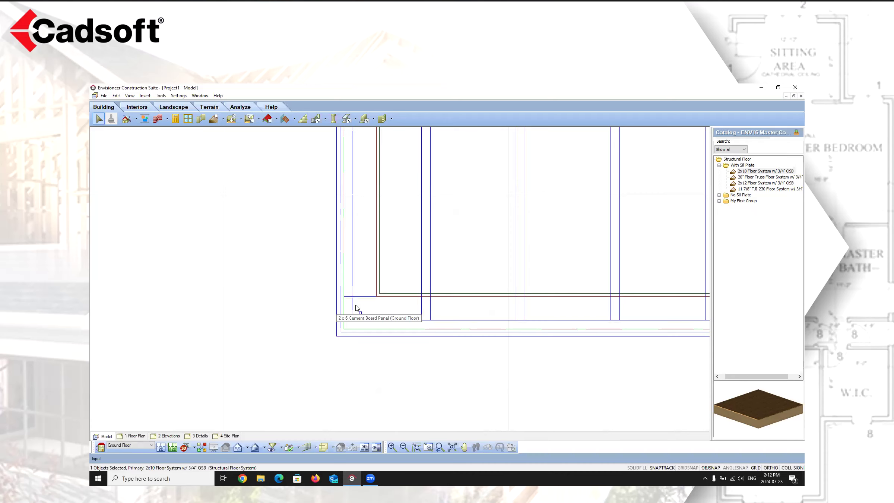
left_click(292, 368)
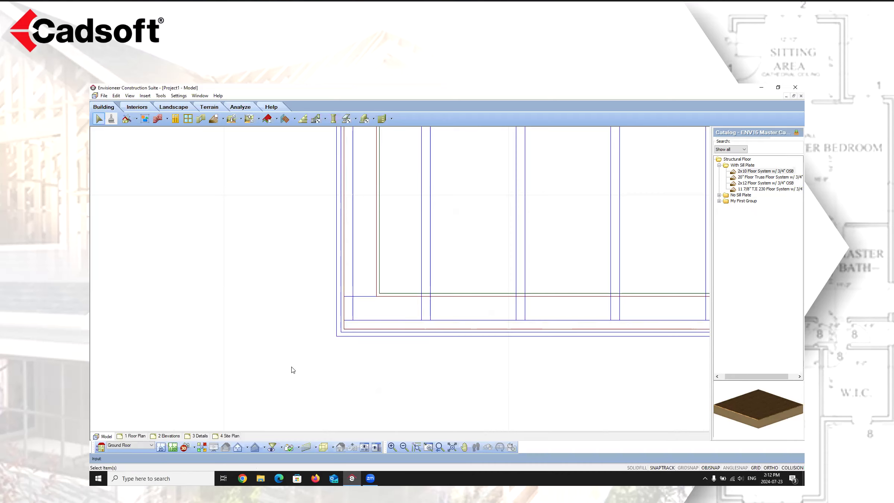
left_click(354, 332)
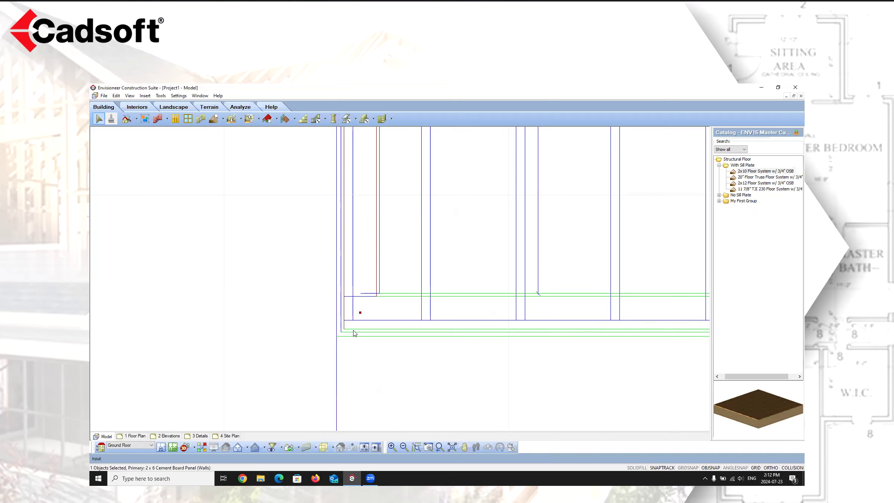
Set the joist direction of the ground floor's 2x10 structural floor system to 0° and regenerate all edges.
left_click(355, 332)
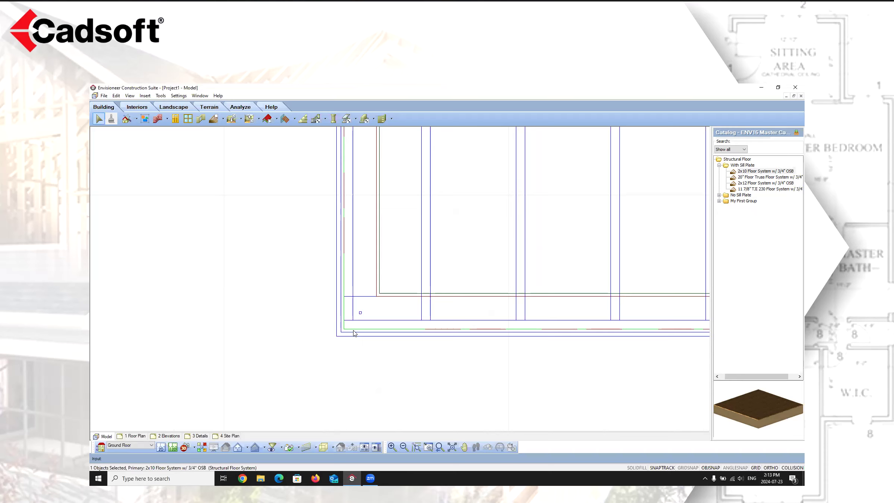
scroll(299, 324, "down", 3)
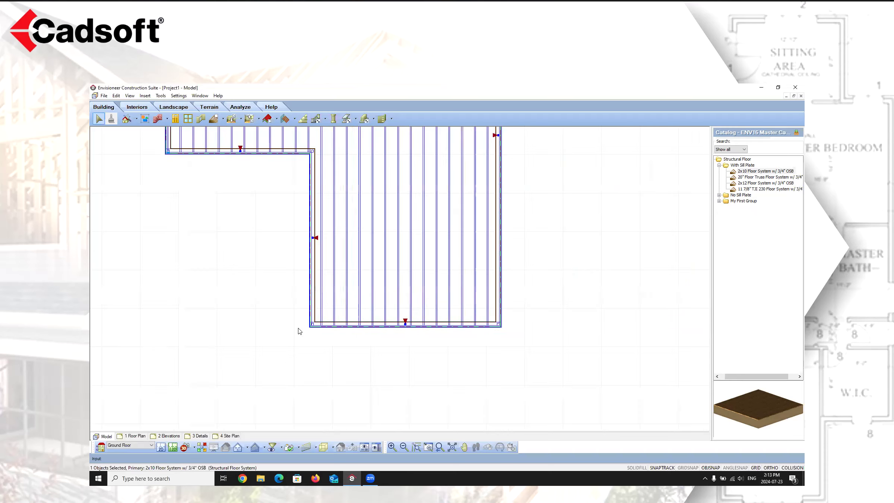
scroll(402, 339, "up", 2)
scroll(428, 317, "up", 1)
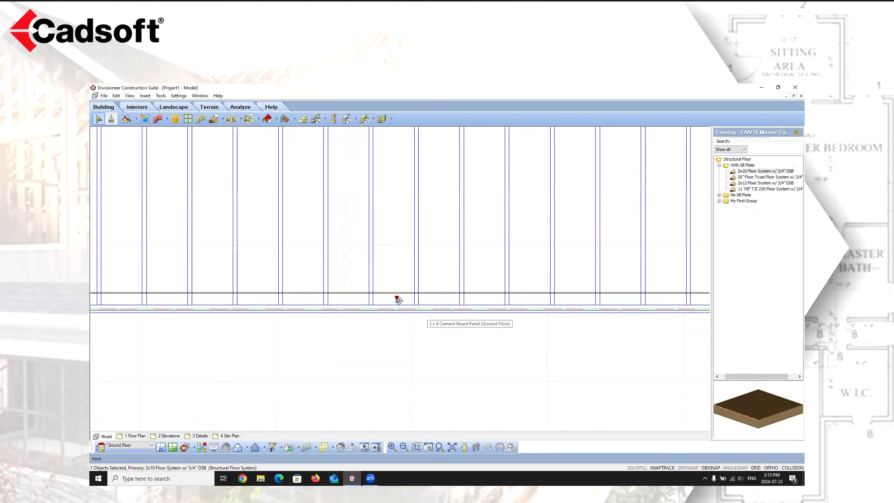
scroll(397, 299, "down", 3)
scroll(375, 343, "up", 2)
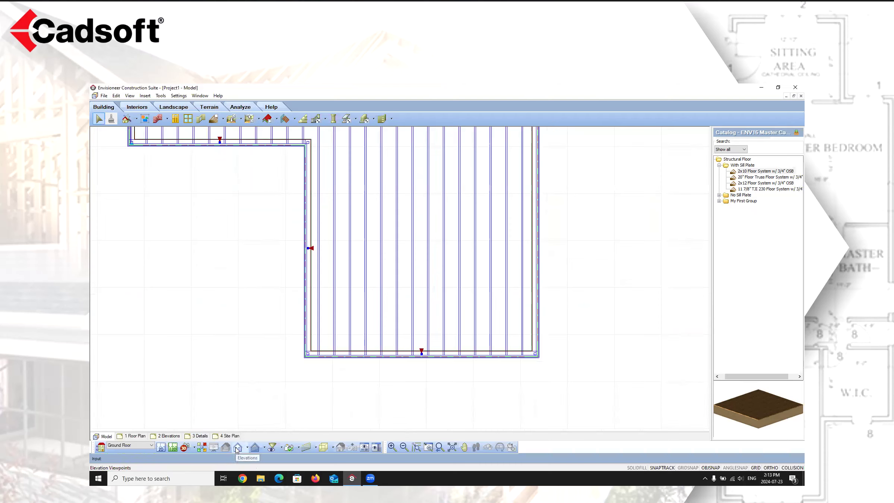
right_click(312, 369)
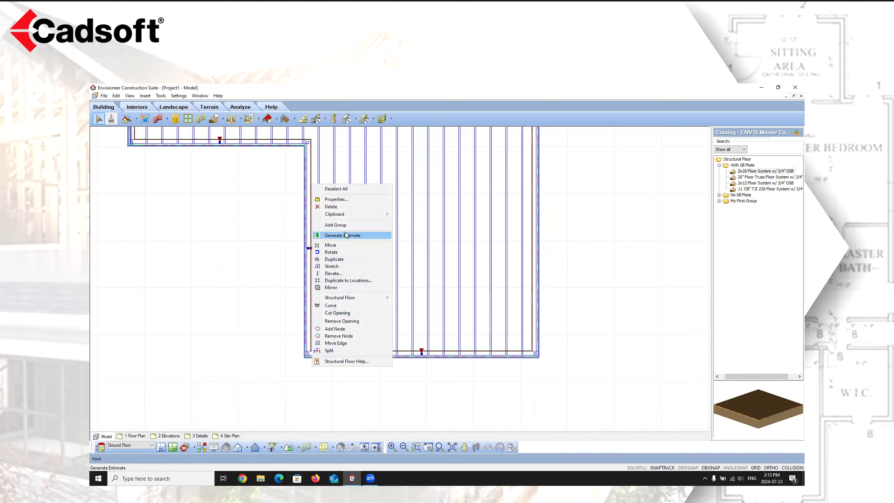
left_click(349, 199)
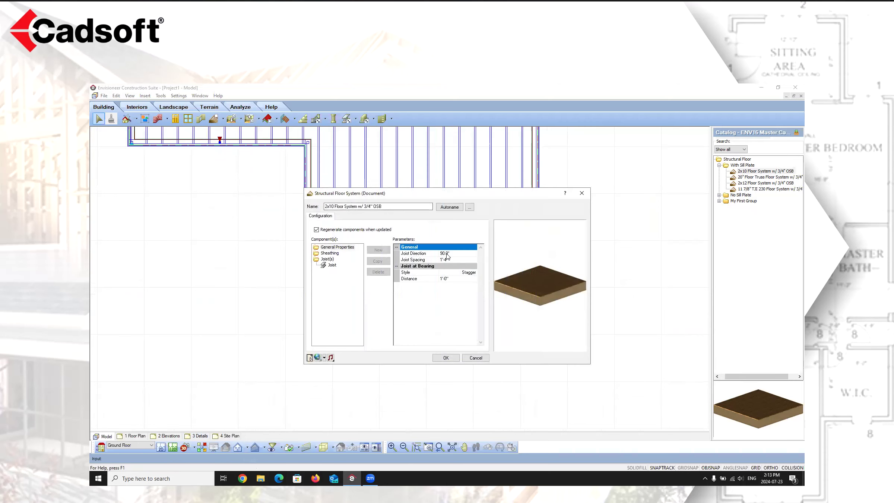
left_click(446, 253)
type("0")
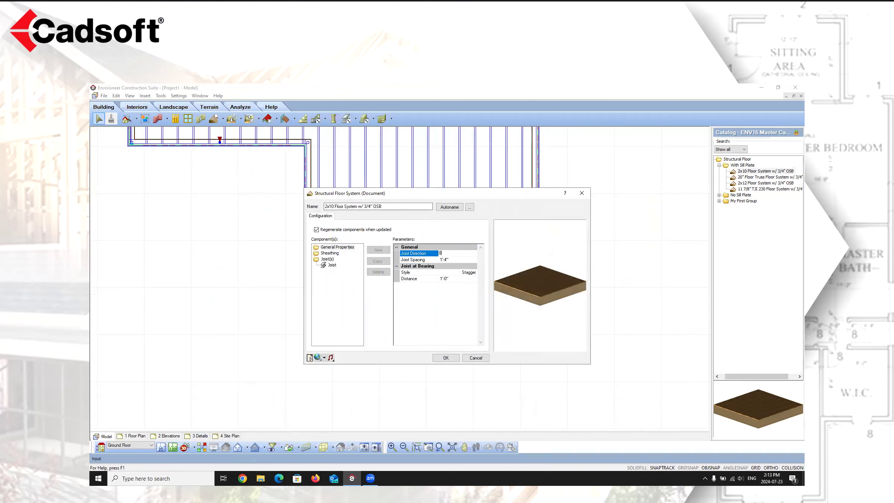
left_click(466, 259)
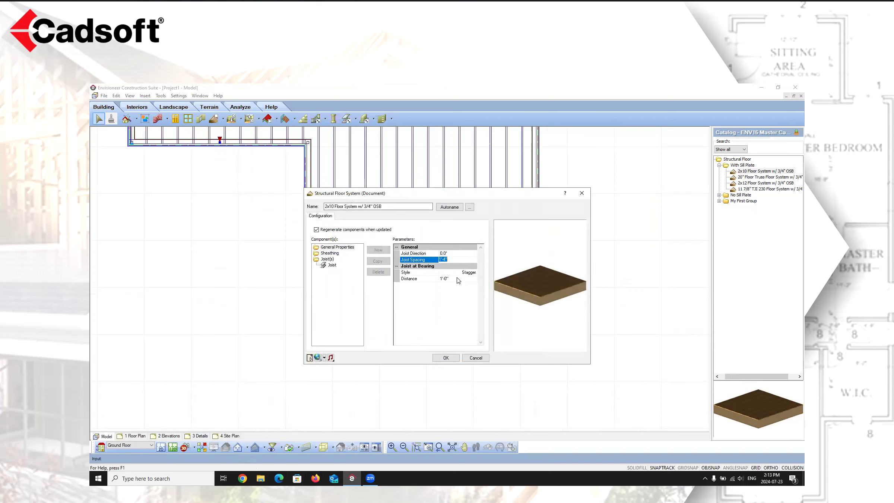
left_click(445, 358)
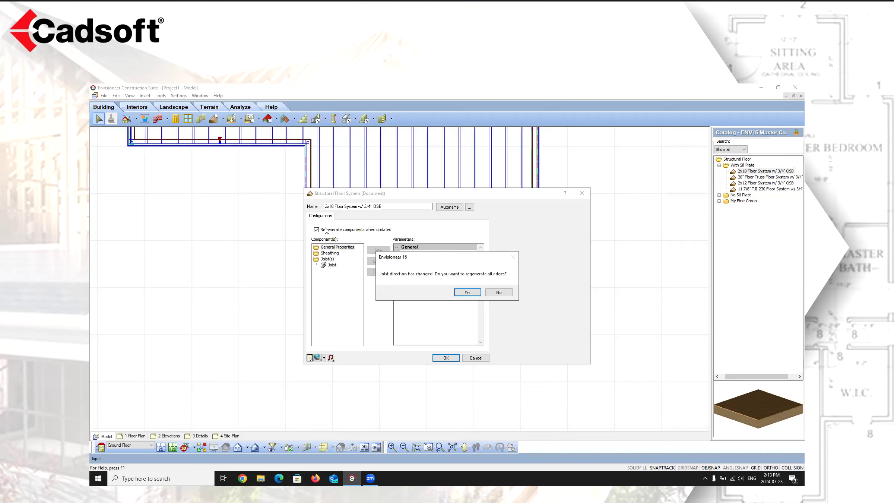
left_click(467, 292)
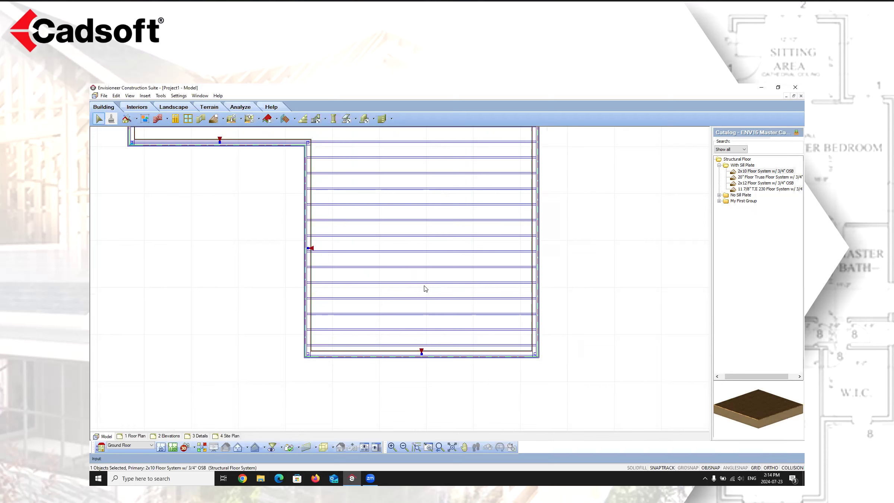
Insert a bearing line in the structural floor from the L-shape's inner corner straight across to the opposite exterior wall.
scroll(438, 292, "down", 4)
scroll(409, 286, "up", 3)
scroll(369, 300, "down", 2)
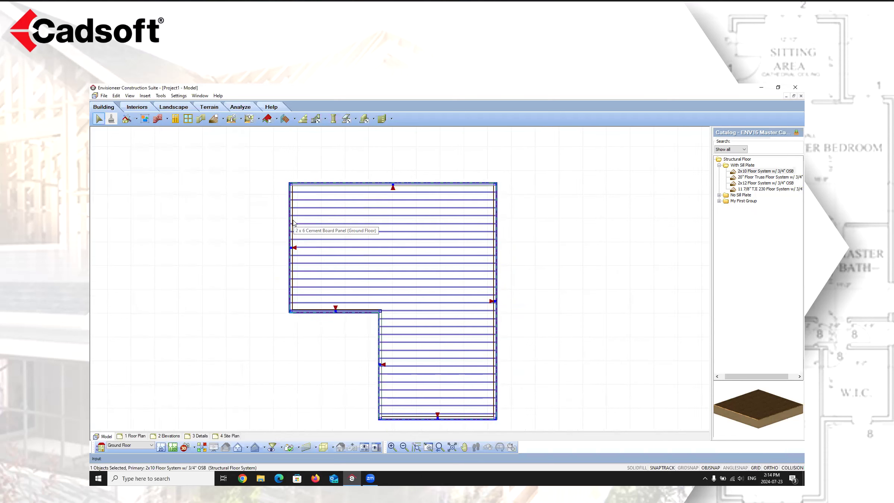
right_click(398, 235)
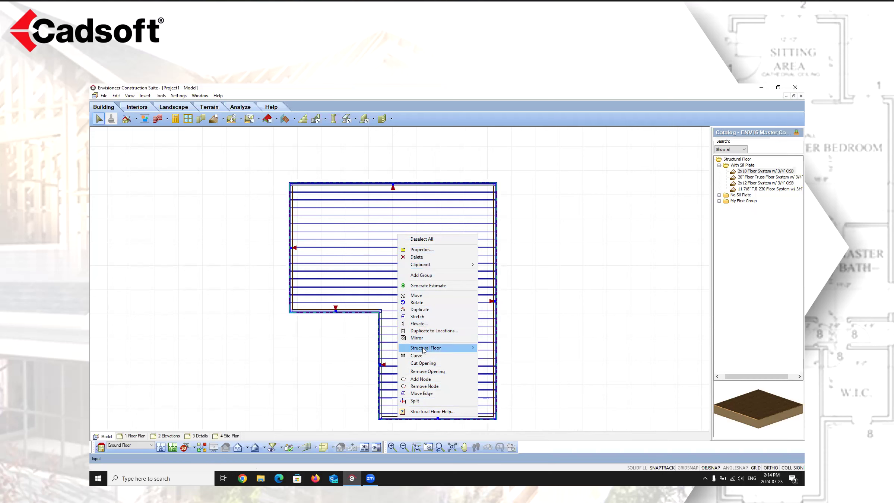
mouse_move(424, 350)
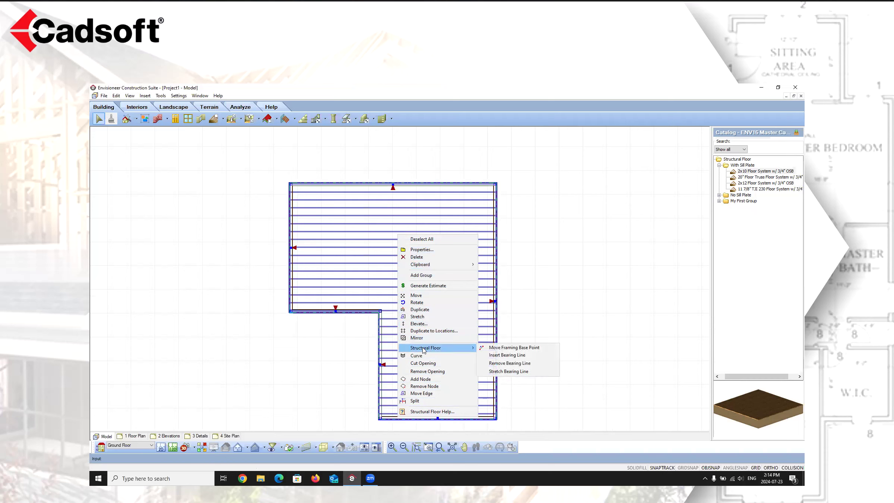
left_click(514, 357)
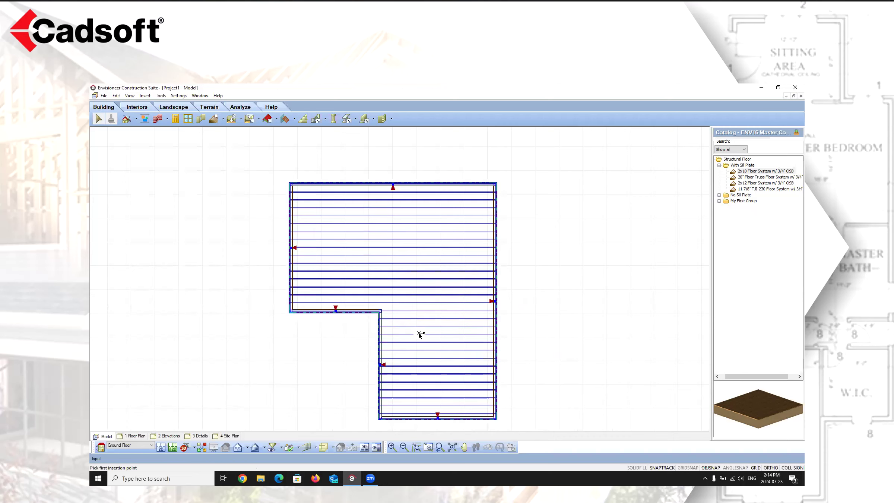
scroll(387, 313, "up", 5)
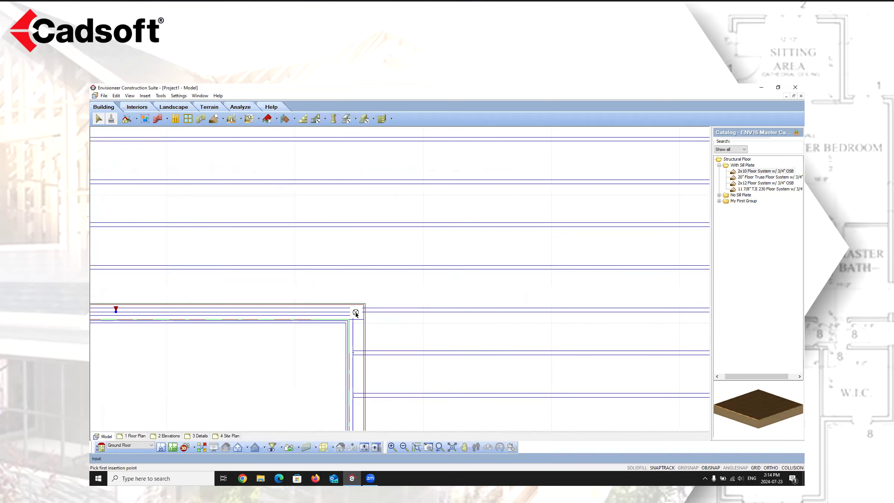
left_click(357, 312)
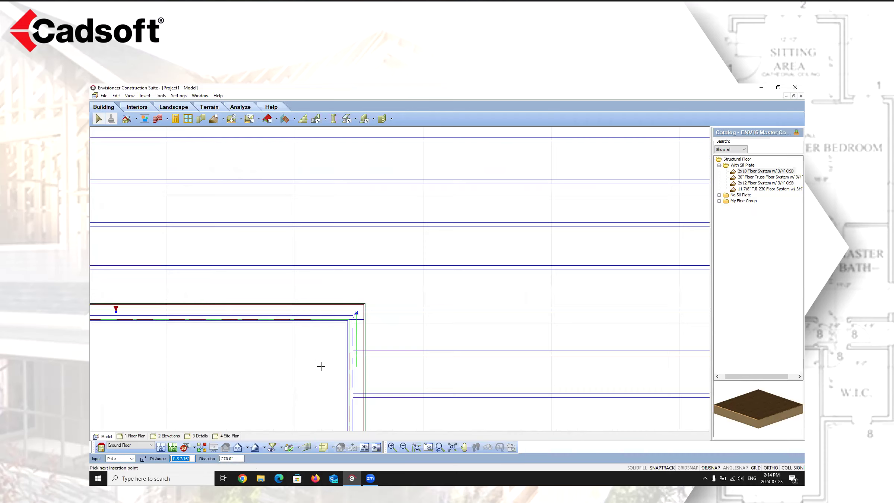
scroll(319, 364, "down", 5)
scroll(333, 226, "up", 2)
scroll(334, 226, "up", 1)
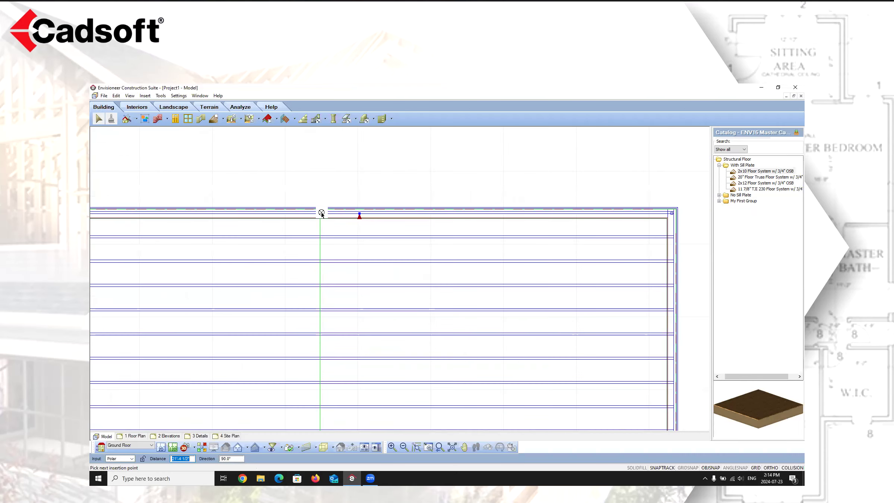
left_click(321, 213)
scroll(353, 255, "down", 3)
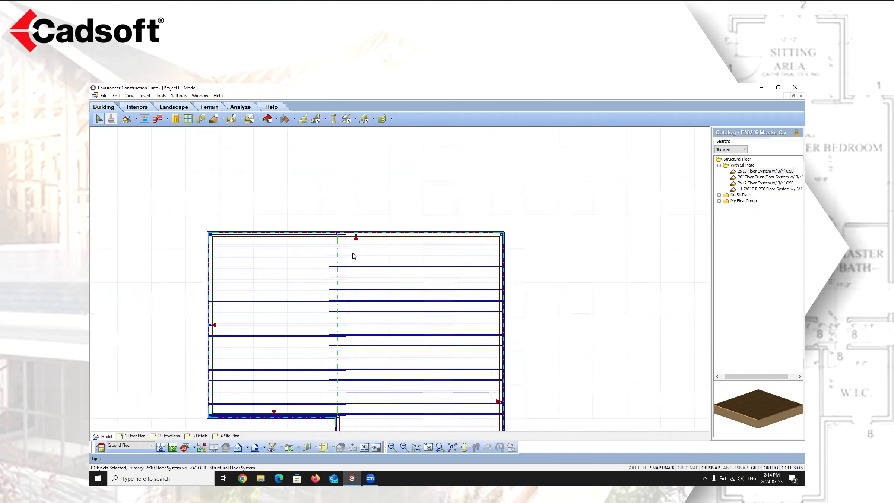
Deselect the floor and show the building in a close 3D perspective view with component edges outlined.
scroll(353, 255, "down", 2)
scroll(355, 287, "up", 4)
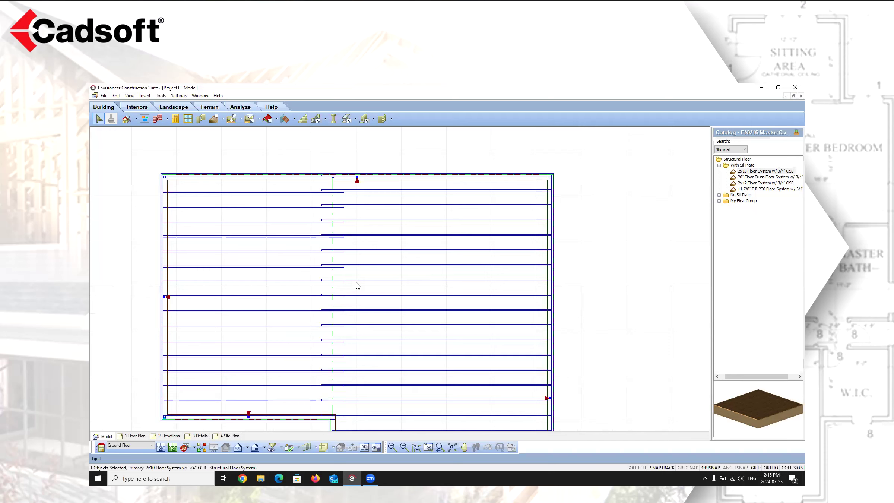
scroll(357, 286, "down", 5)
scroll(379, 369, "up", 4)
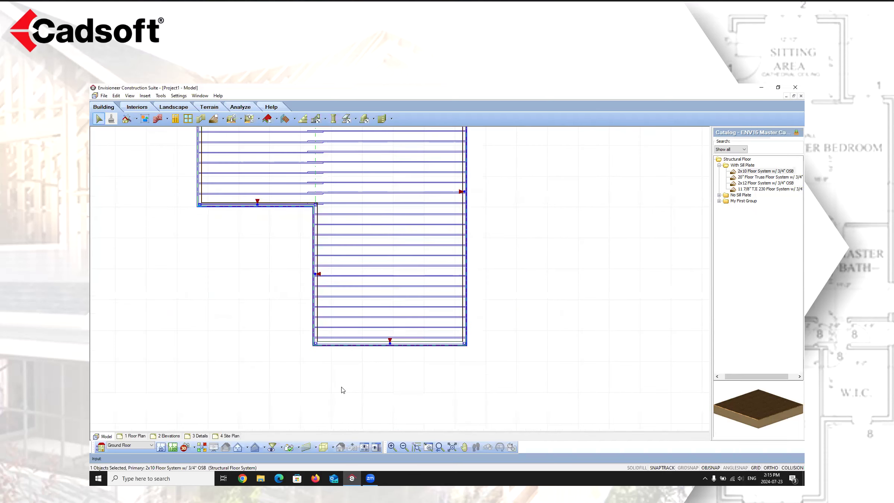
scroll(341, 389, "down", 2)
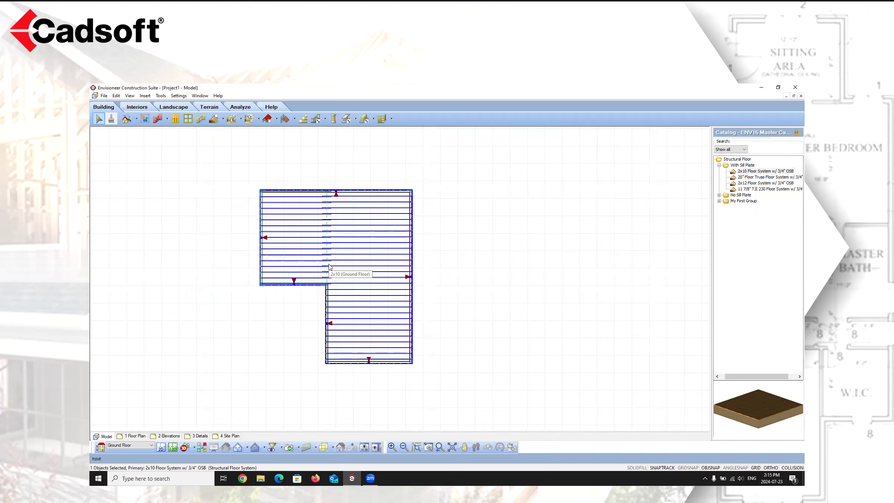
left_click(281, 331)
left_click(184, 447)
left_click(208, 436)
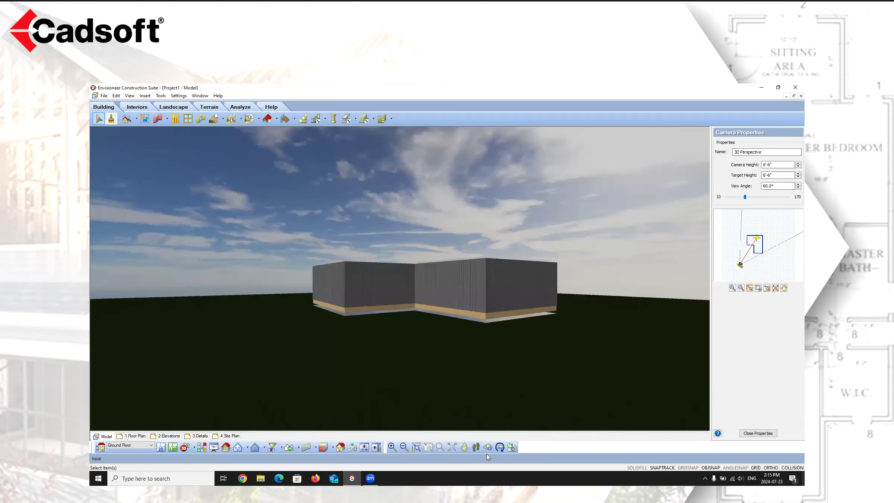
left_click(476, 448)
left_click_drag(455, 285, 459, 301)
left_click(323, 447)
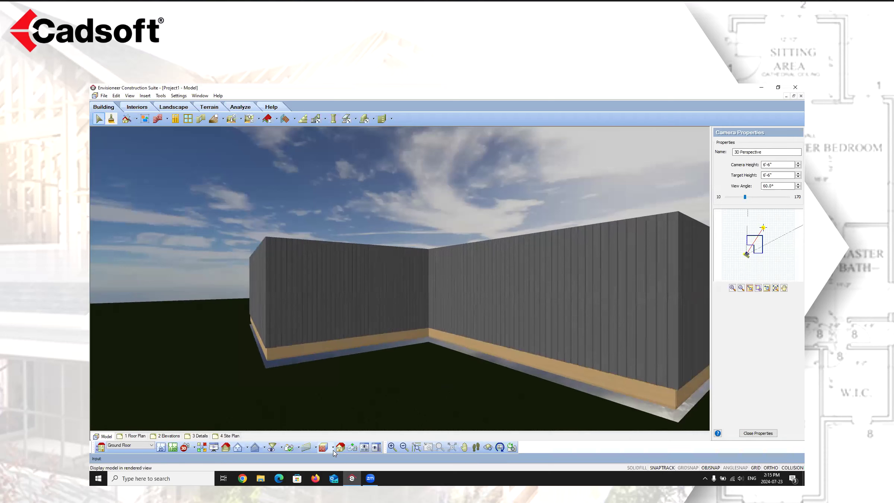
left_click(336, 432)
Lower the 3D camera at an exterior corner to inspect the floor system's outer joists and treated sill plate.
left_click(463, 447)
left_click_drag(448, 367, 459, 252)
right_click(459, 252)
left_click(480, 257)
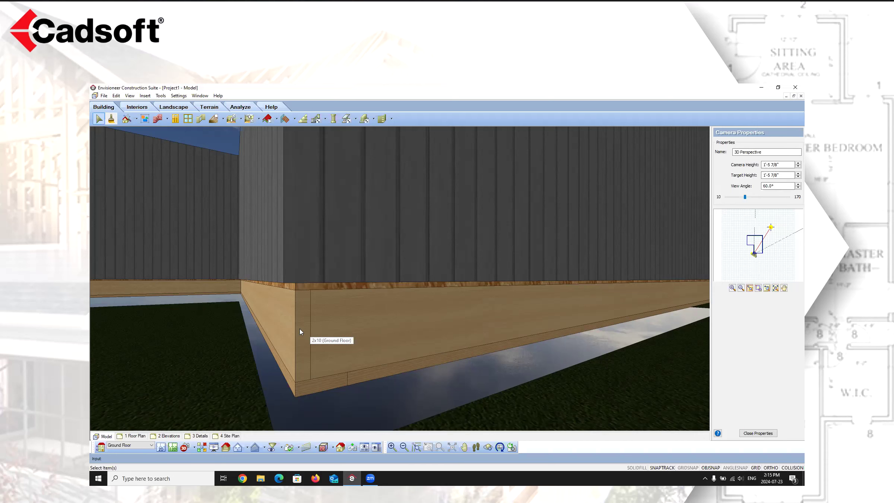
left_click_drag(465, 404, 463, 310)
right_click(440, 187)
left_click(458, 193)
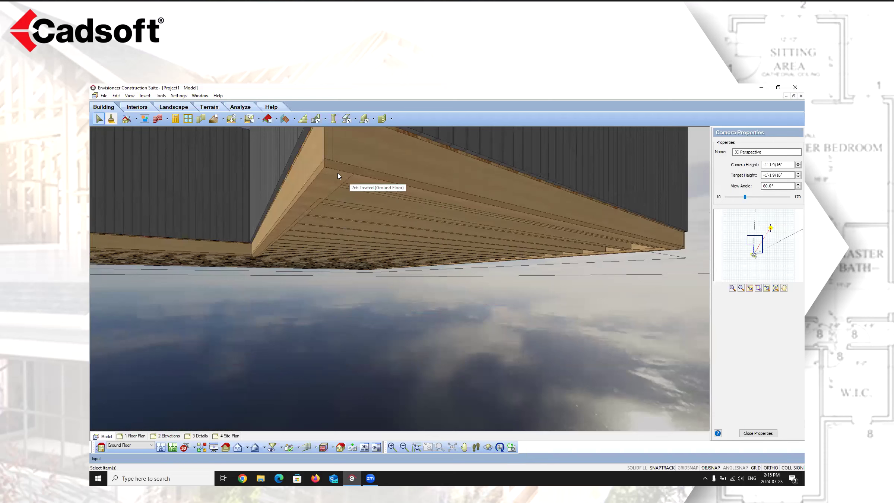
Inspect the staggered joists at the bearing line from beneath the floor and return to the 2D plan view.
left_click(476, 447)
left_click_drag(487, 377, 504, 268)
right_click(504, 268)
left_click(516, 271)
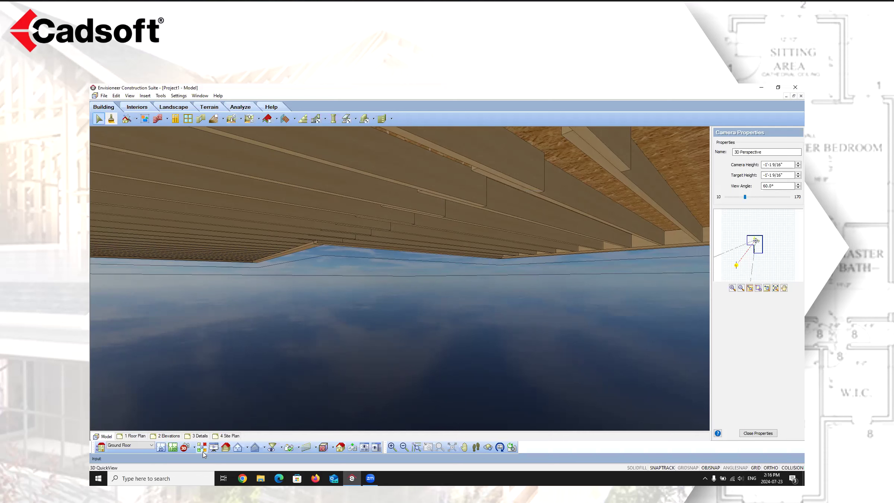
left_click(161, 447)
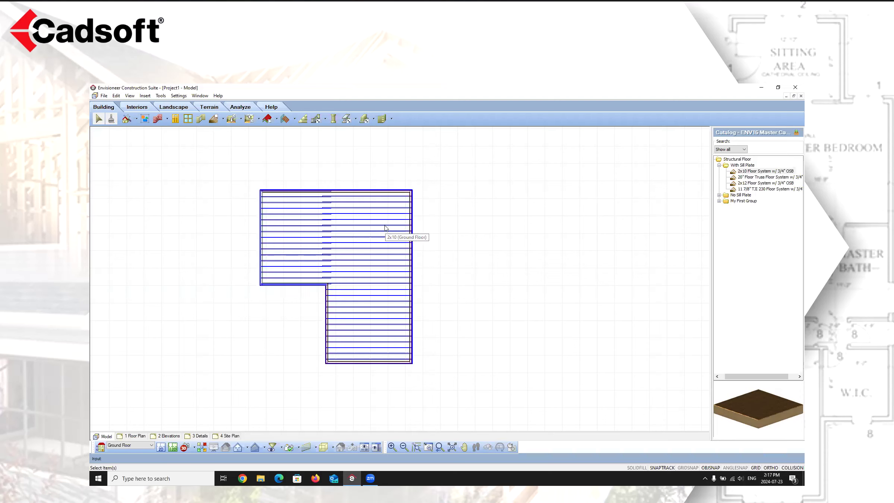
Start Floor by Picking Points and browse the Carpet and Vinyl Flooring types in the catalog, collapsing the Slabs group.
left_click(240, 119)
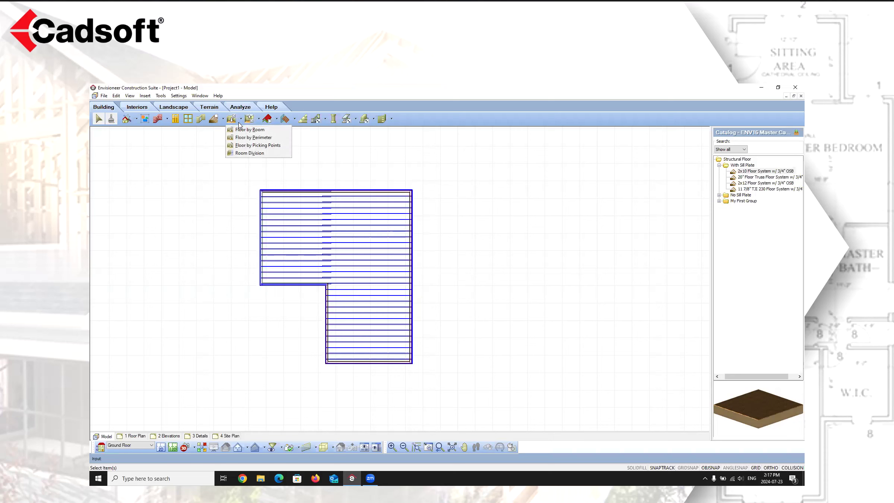
left_click(258, 145)
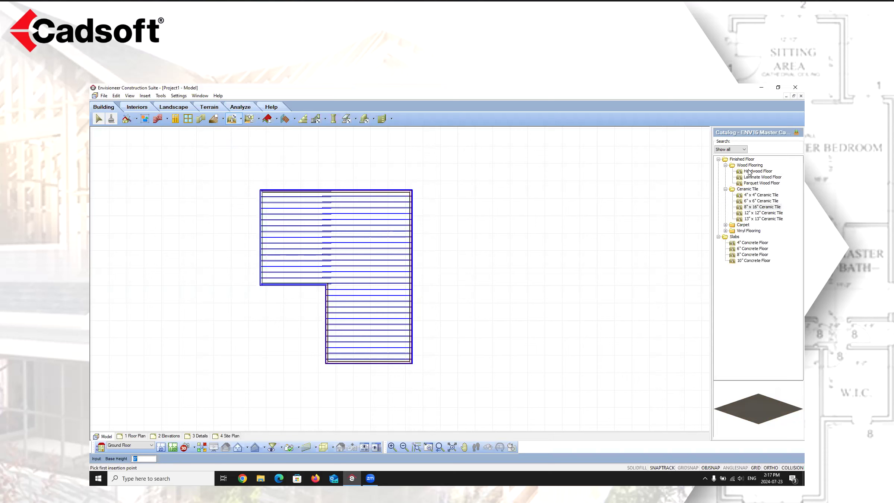
left_click(725, 224)
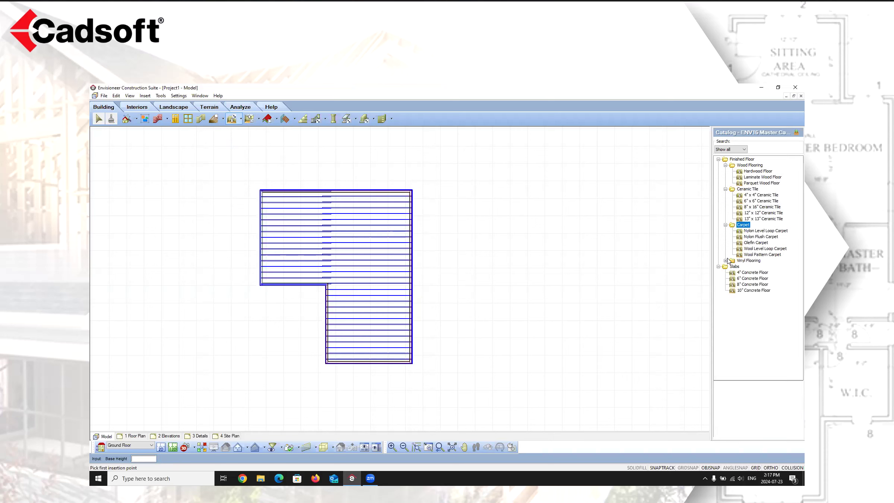
double_click(747, 261)
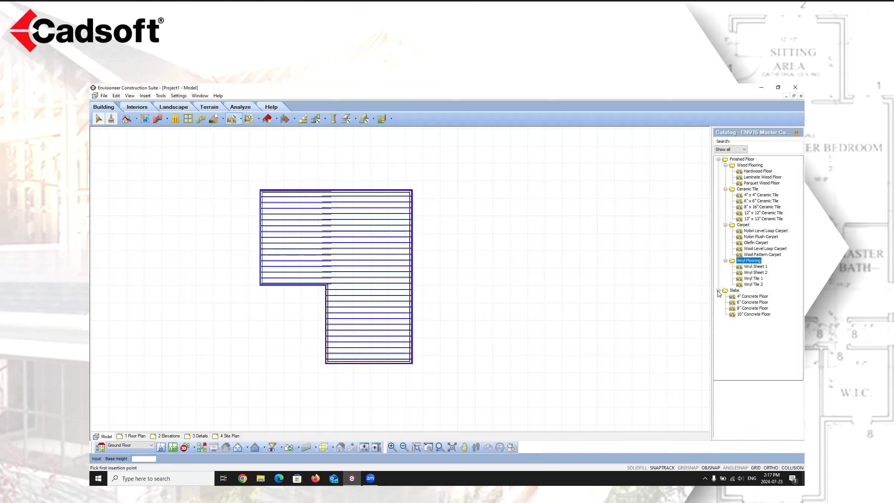
double_click(732, 290)
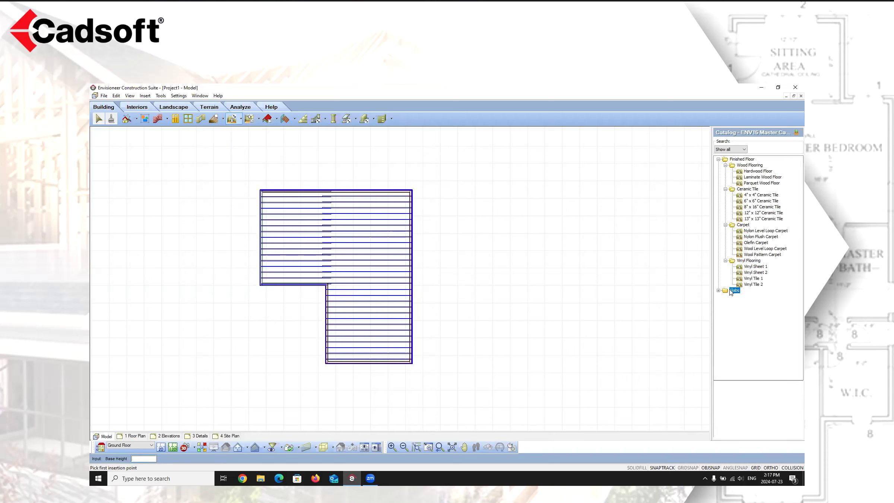
Check the Hardwood Floor's thickness in its catalog properties, cancel without changes, and select that floor again.
left_click(752, 172)
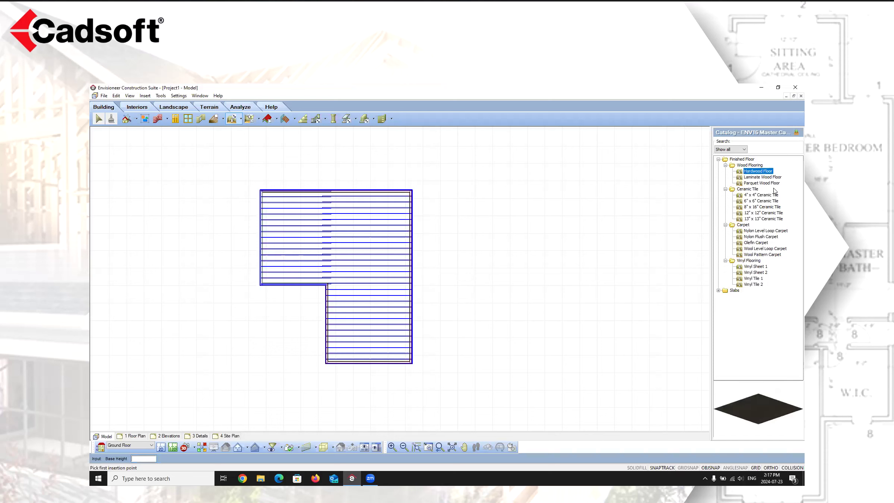
double_click(758, 171)
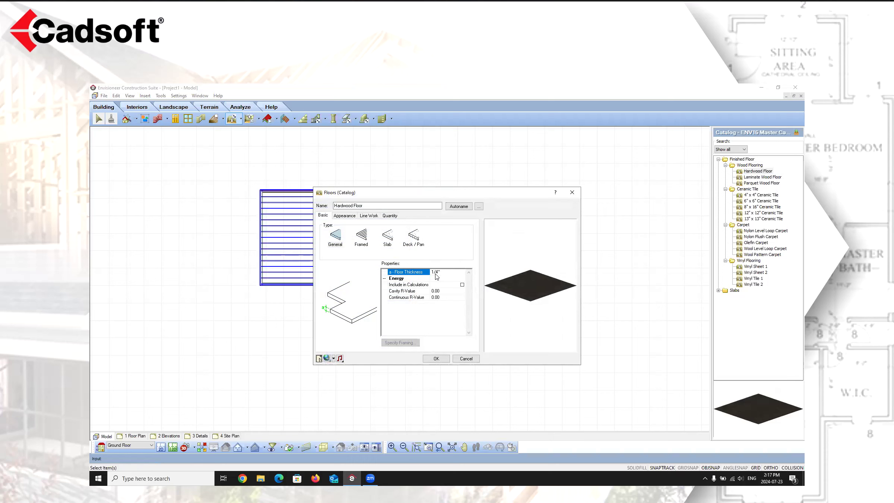
left_click(465, 358)
left_click(767, 172)
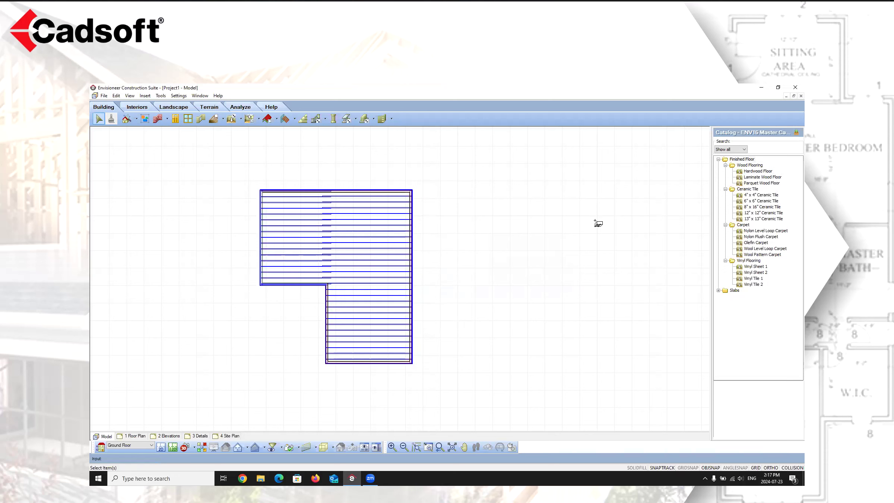
Draw a square Hardwood Floor with 15 ft sides by picking points in the empty area beside the building.
left_click(497, 200)
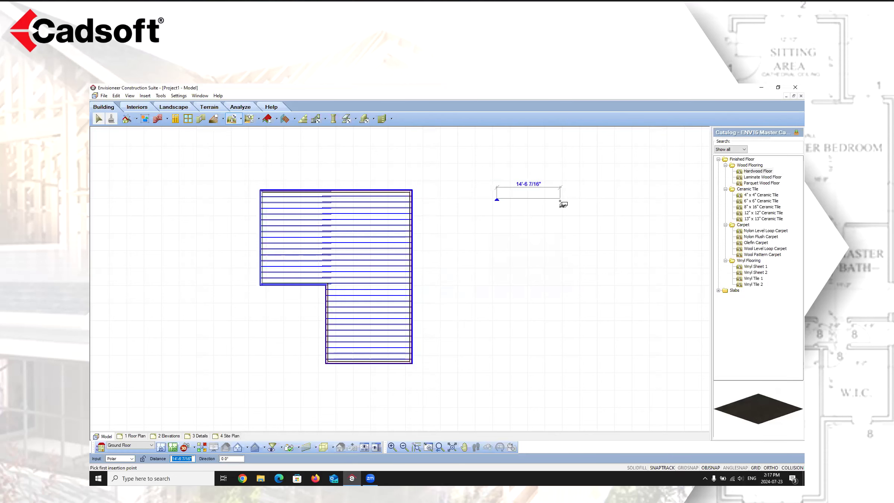
type("1")
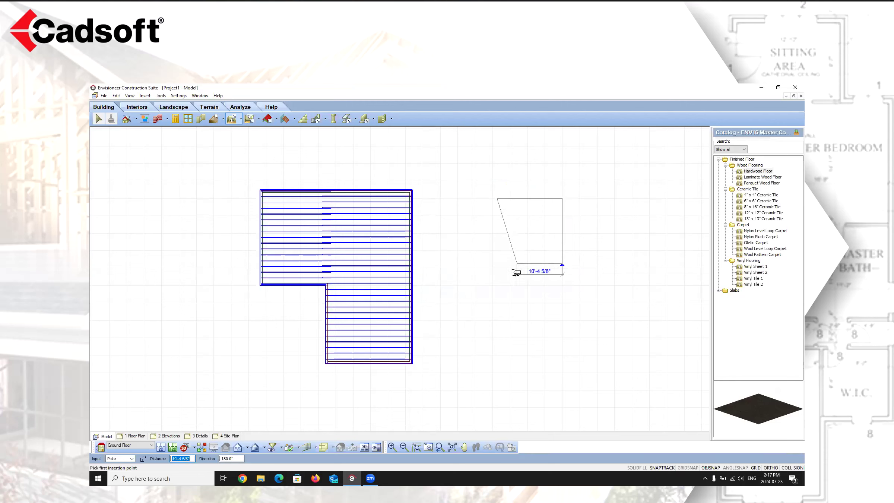
key("Return")
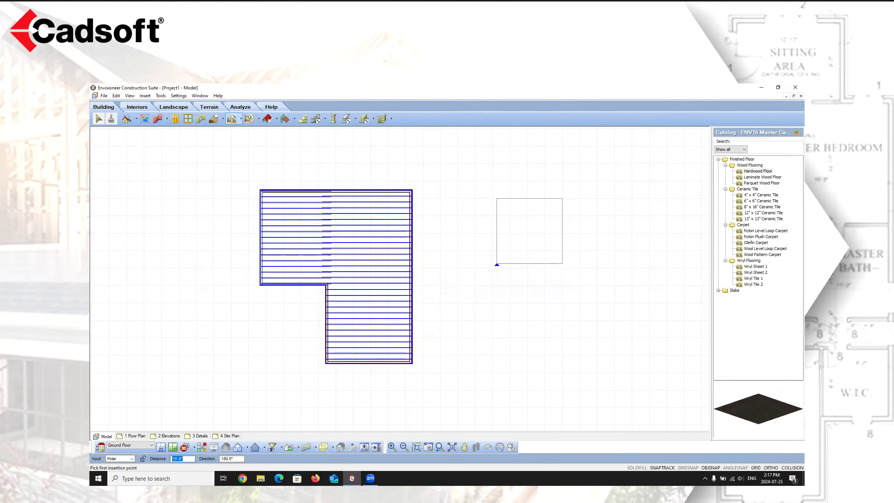
right_click(523, 241)
left_click(538, 244)
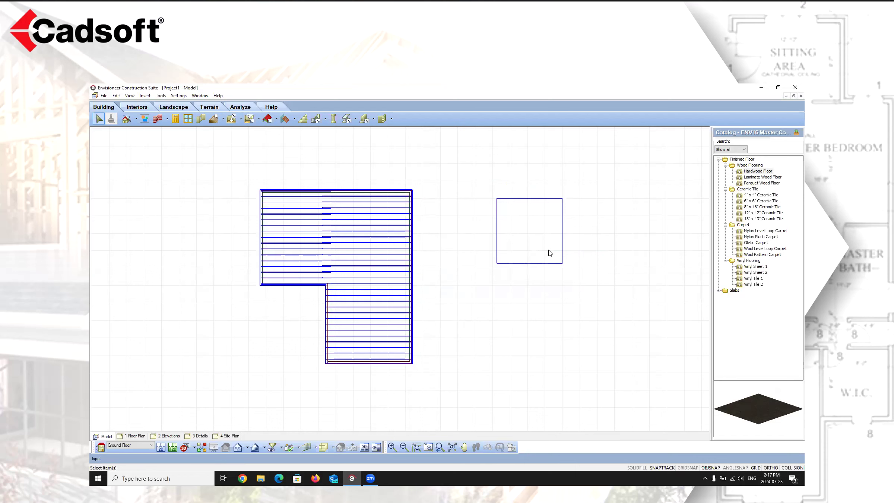
Change the square Hardwood Floor's type to Framed and include its 2x10 joists in the framing.
double_click(536, 264)
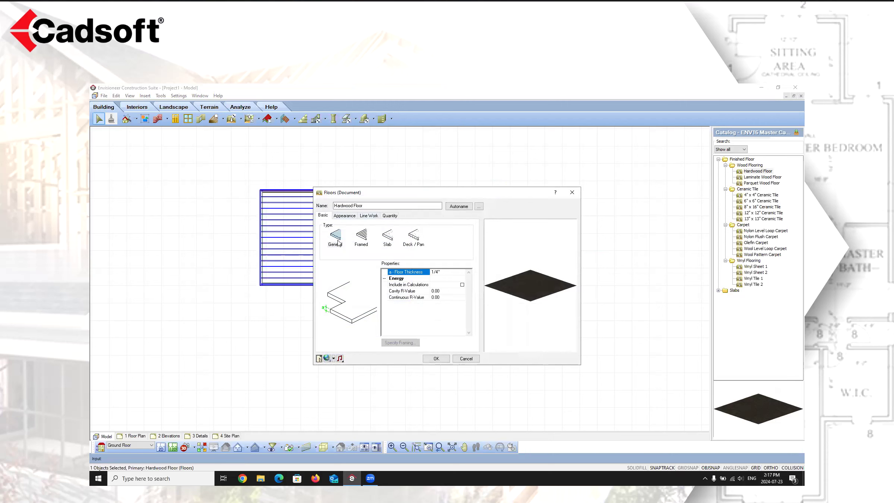
left_click(361, 238)
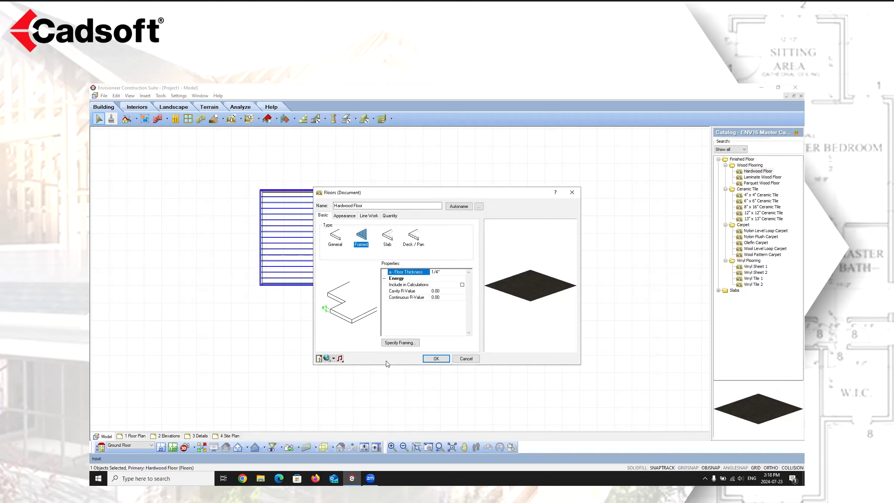
left_click(403, 343)
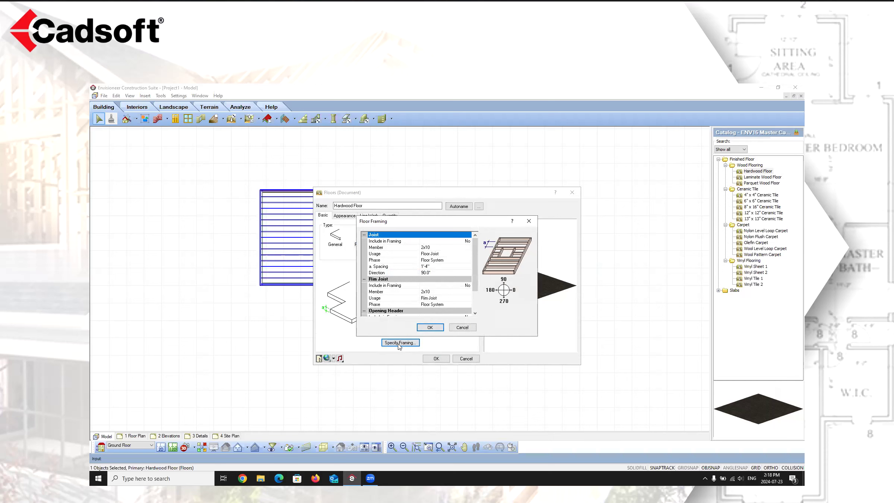
left_click(452, 327)
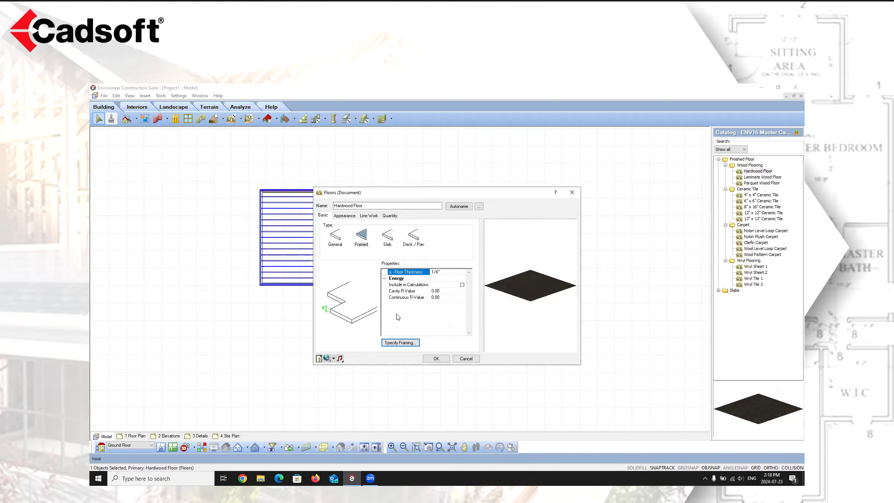
left_click(395, 343)
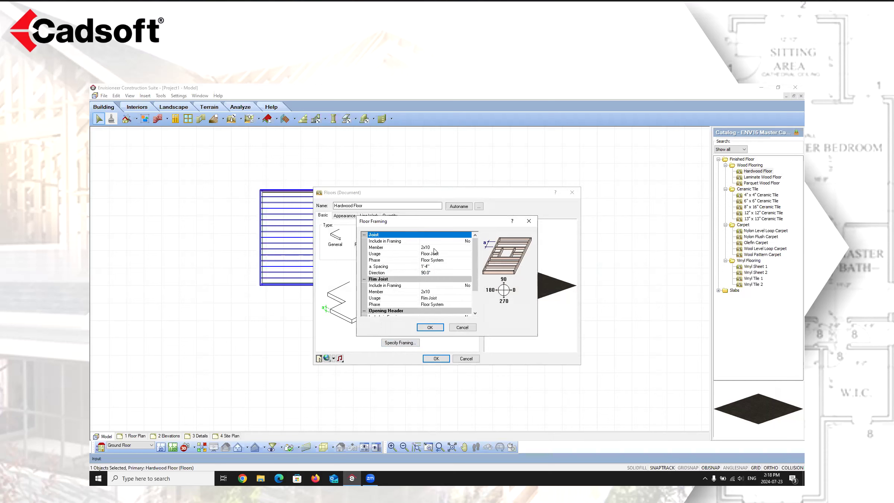
left_click(466, 242)
left_click(438, 255)
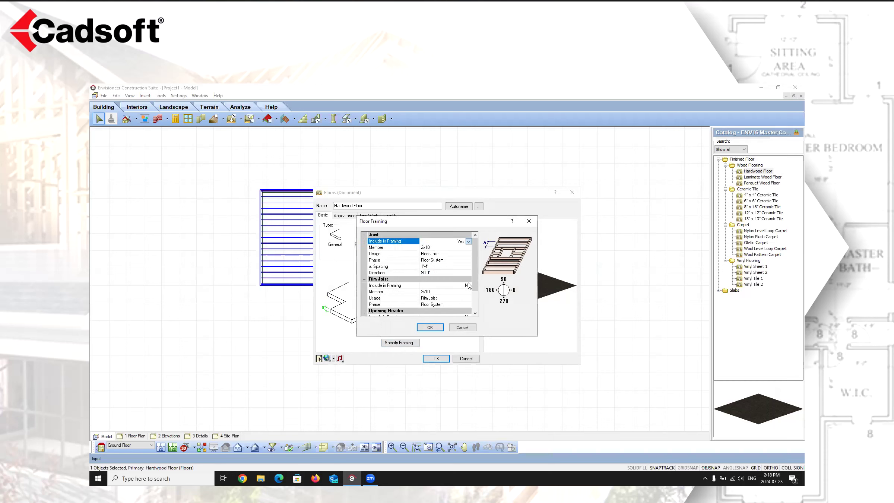
Include the 2x10 rim joists and opening headers in the square floor's framing and accept its properties.
left_click(468, 287)
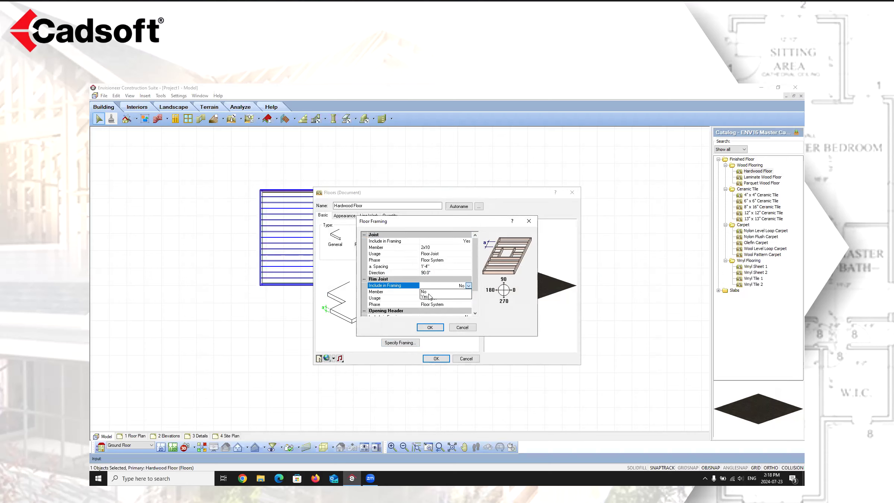
left_click(428, 299)
scroll(478, 276, "down", 2)
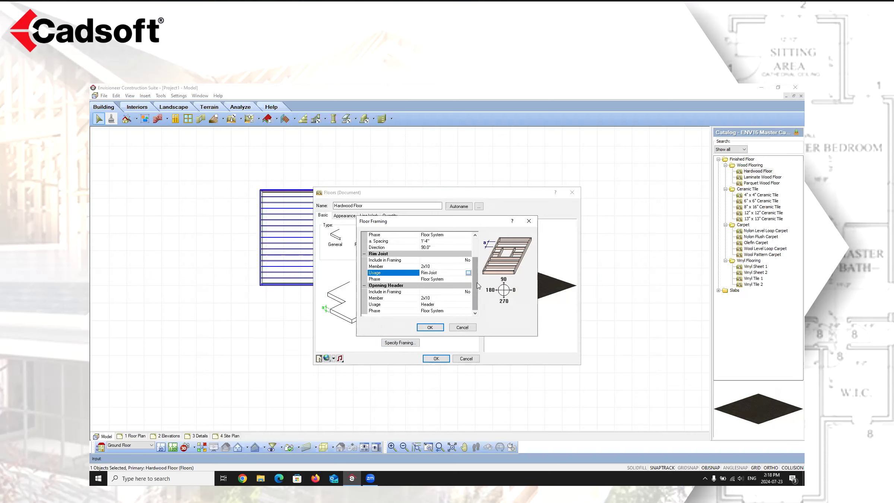
left_click(467, 292)
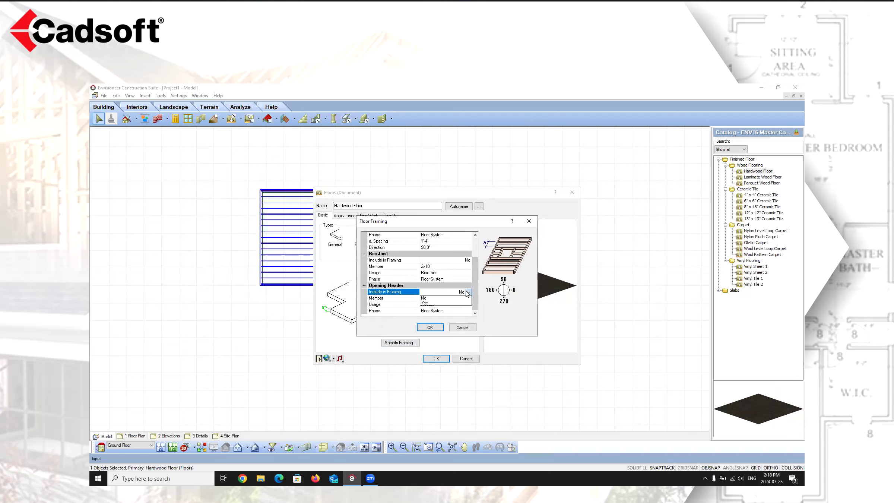
left_click(432, 304)
left_click(467, 262)
left_click(468, 261)
left_click(429, 272)
scroll(454, 296, "up", 2)
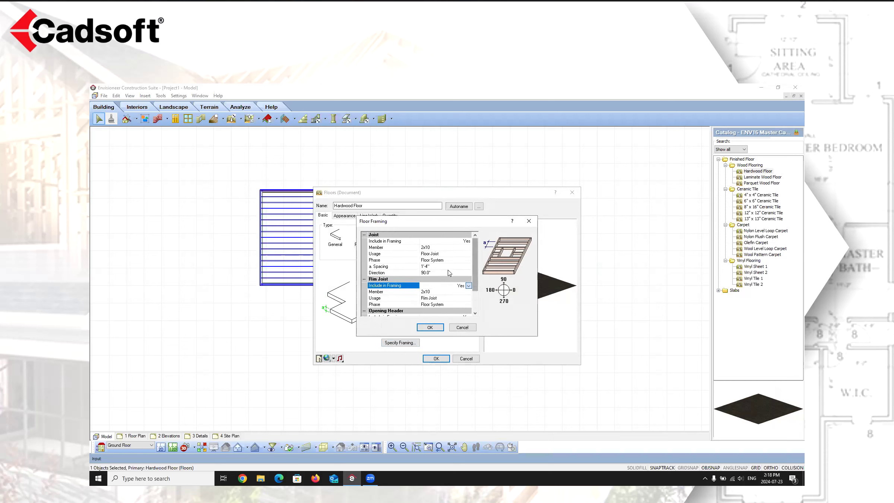
scroll(449, 277, "down", 2)
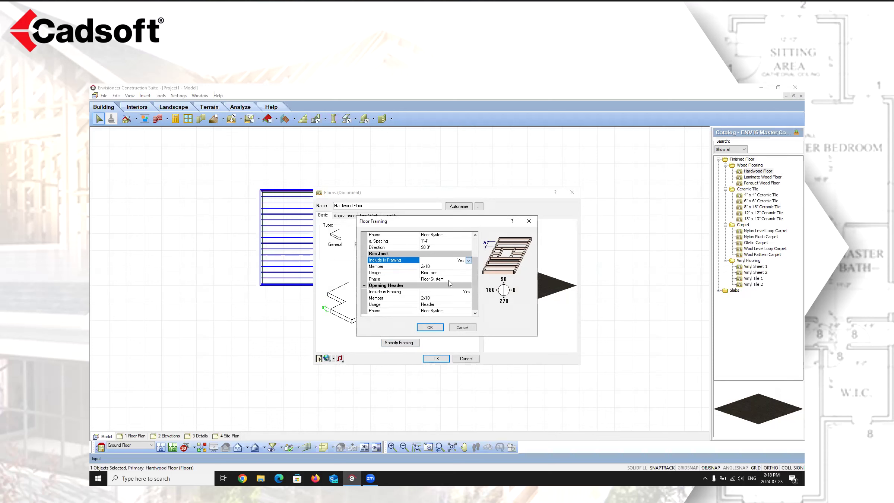
left_click(429, 328)
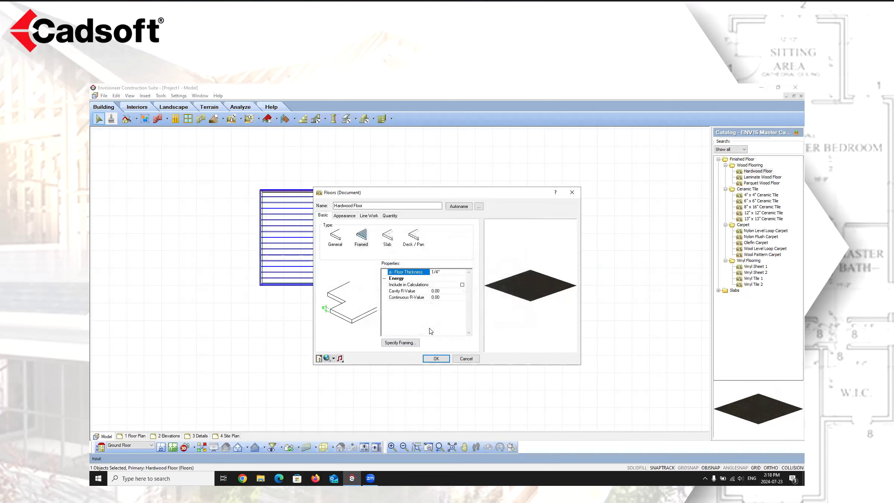
left_click(436, 358)
Show the model in a 3D overview and bring the separate square floor beside the building into view.
left_click(486, 325)
left_click(194, 447)
left_click(204, 431)
left_click(464, 446)
left_click_drag(528, 351, 483, 182)
left_click(475, 447)
Review the square Hardwood Floor's joist, rim joist and opening header framing settings from the 3D view.
right_click(428, 238)
left_click(443, 246)
right_click(443, 246)
left_click(456, 267)
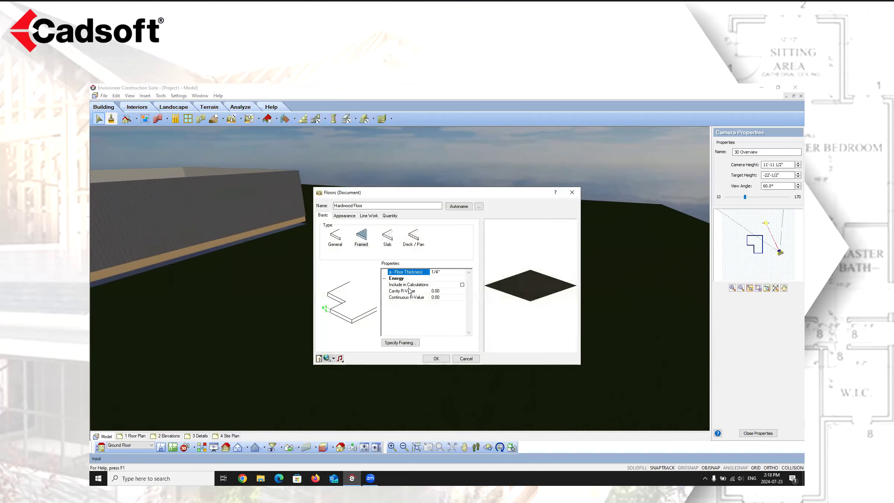
left_click(390, 343)
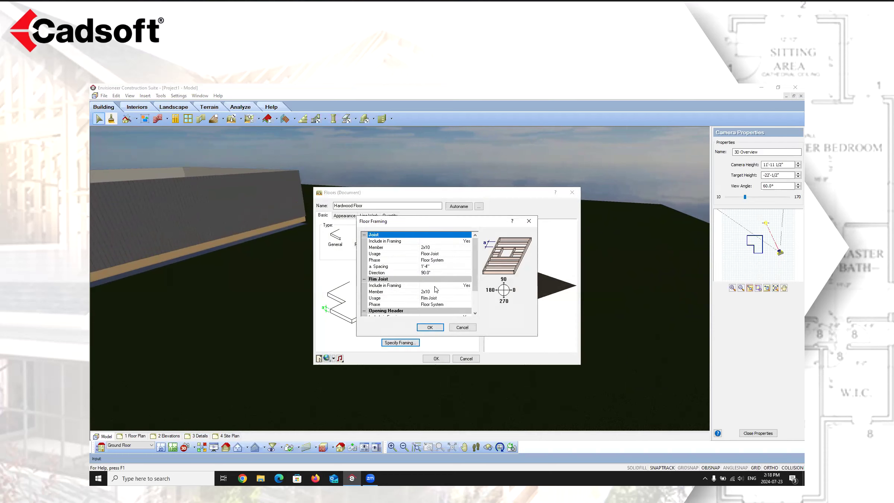
scroll(476, 266, "down", 1)
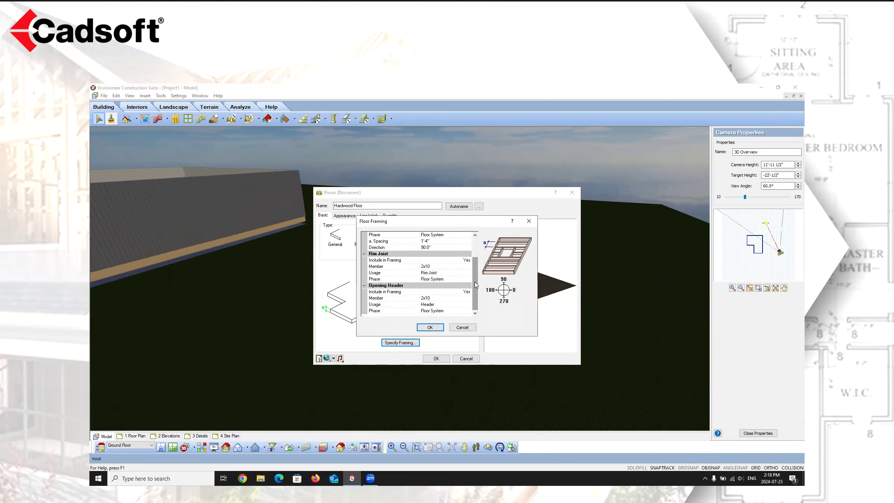
left_click(430, 327)
left_click(440, 358)
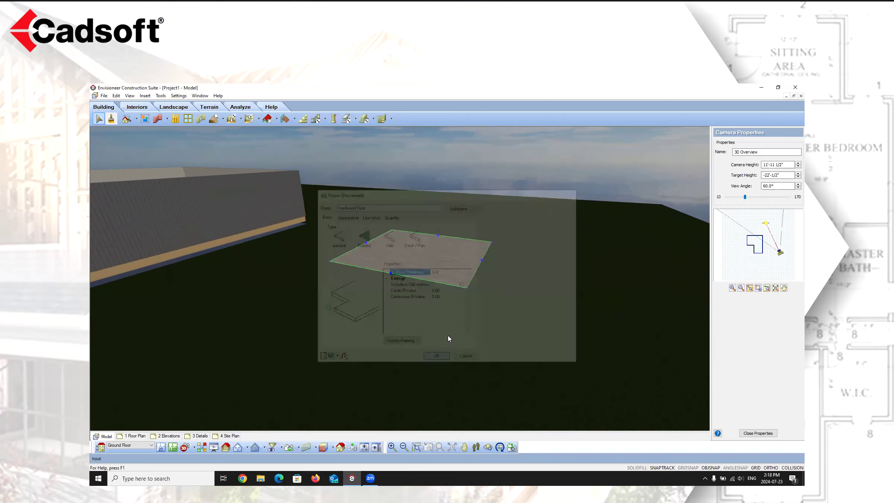
View the framing members of the square floor and the building in 3D, and return to the finished surfaces.
left_click(307, 447)
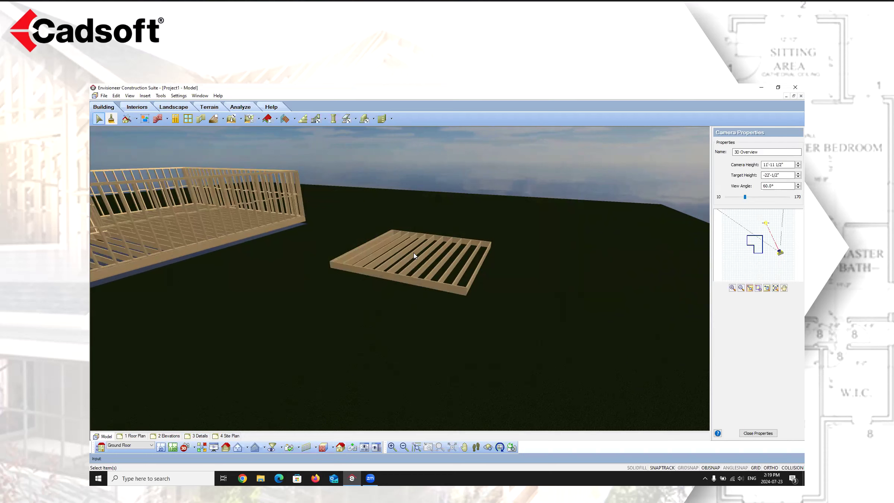
left_click(315, 447)
left_click(332, 441)
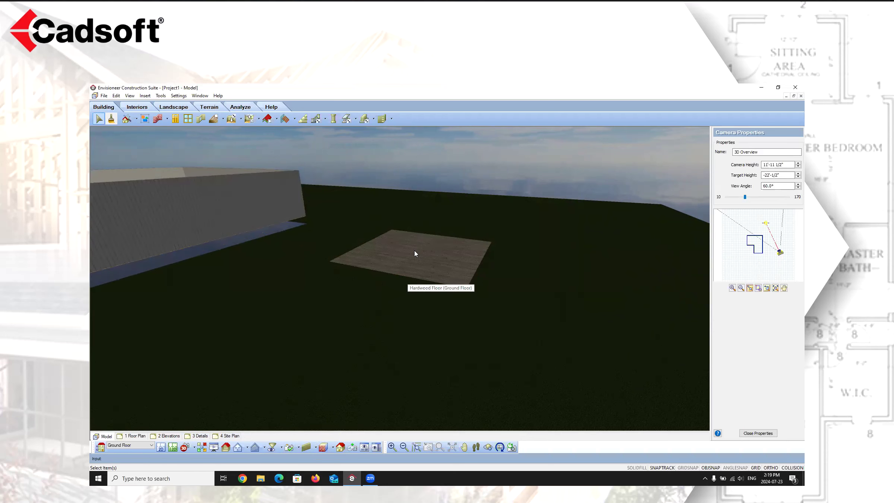
Delete the square Hardwood Floor beside the building and return to the ground floor's plan view.
left_click(386, 254)
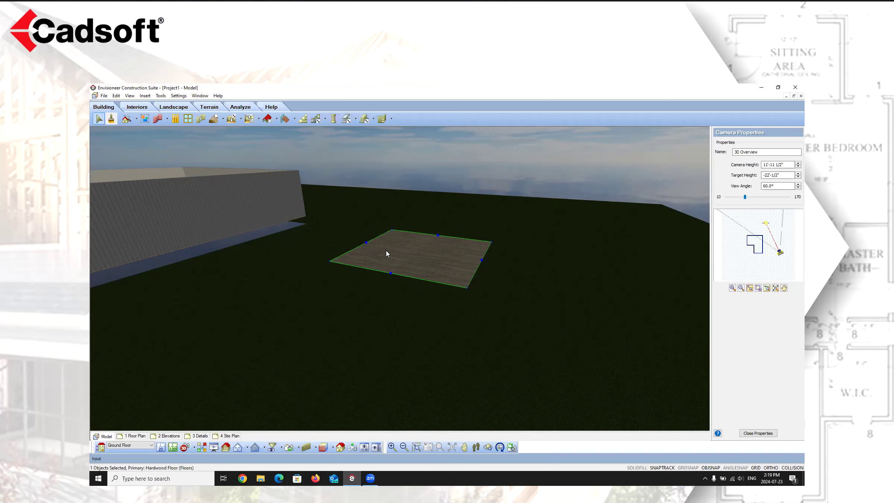
key("Delete")
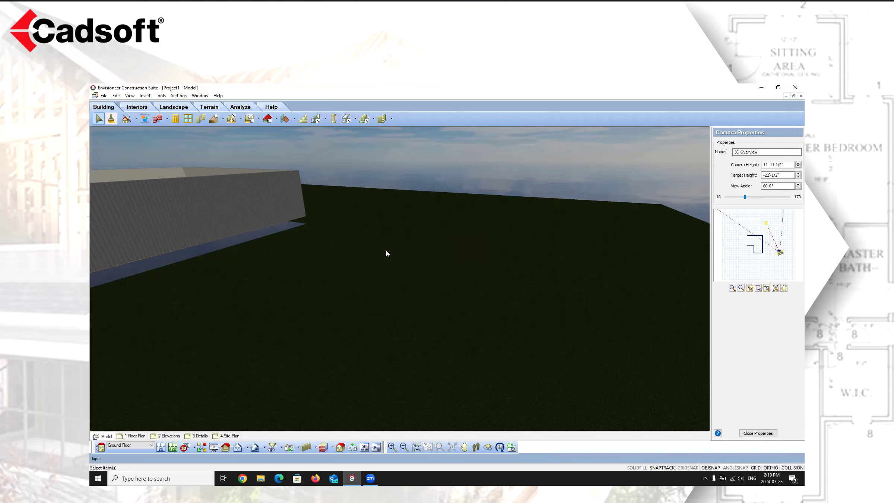
left_click(161, 447)
scroll(325, 241, "up", 3)
scroll(322, 236, "down", 2)
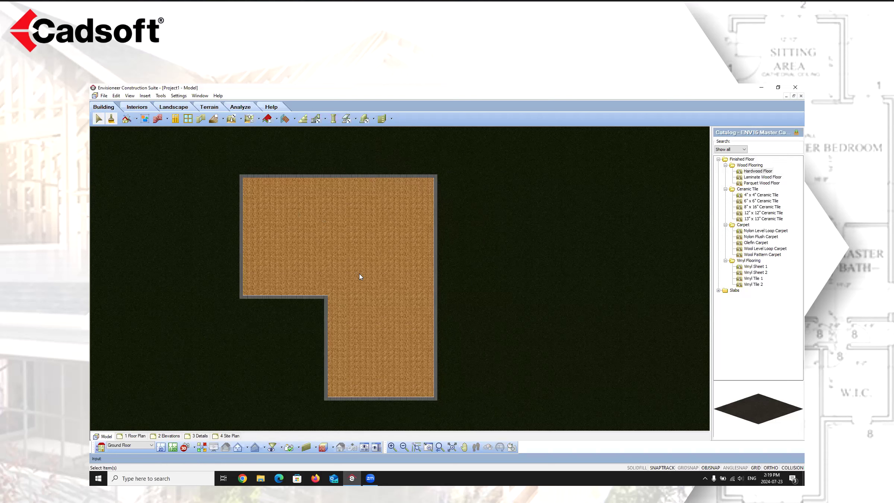
scroll(283, 273, "up", 1)
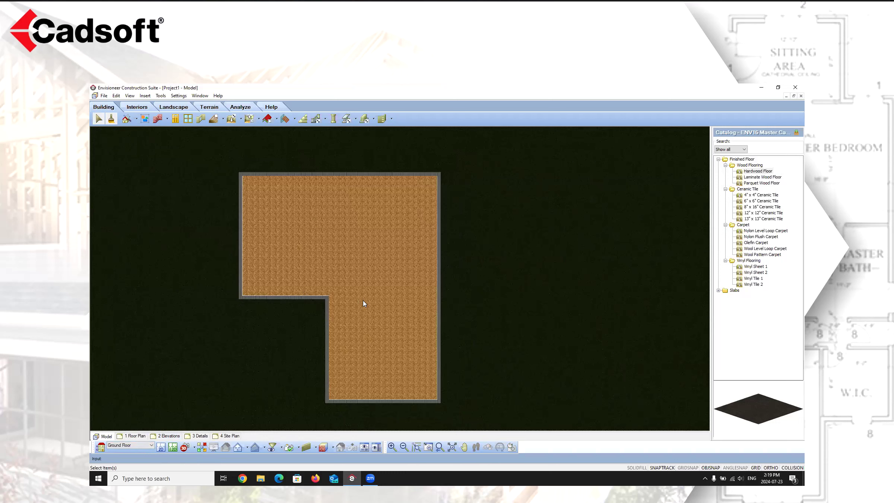
Switch the ground floor plan from rendered to line display and examine the wall lines at a building corner.
left_click(240, 119)
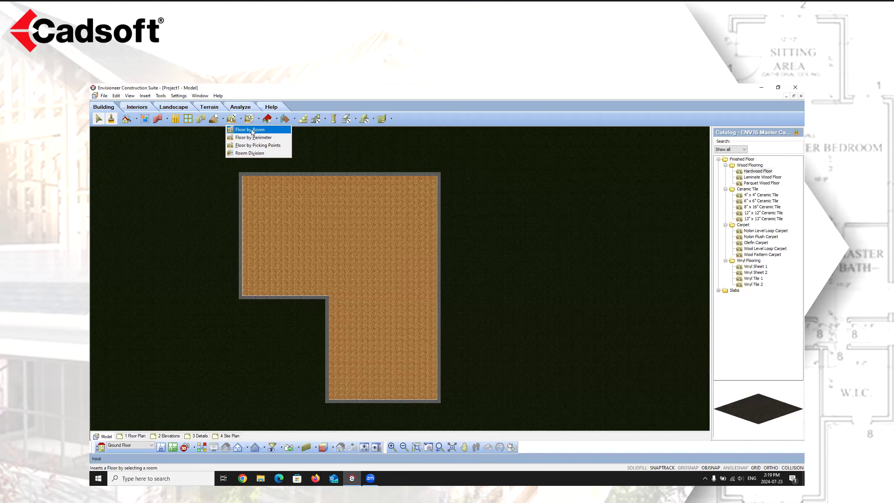
left_click(144, 447)
left_click(160, 447)
left_click(161, 447)
scroll(243, 175, "up", 4)
scroll(244, 178, "up", 3)
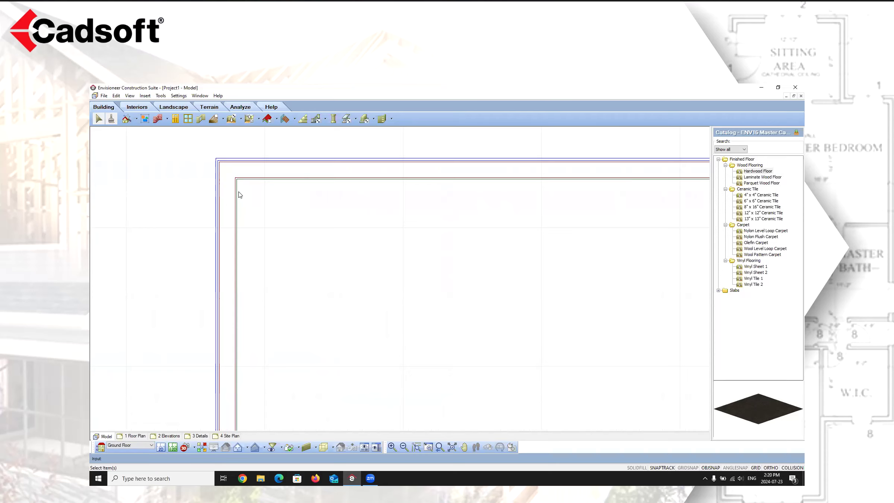
Start Floor by Room and choose Hardwood Floor as the finish for the ground floor room.
left_click(241, 118)
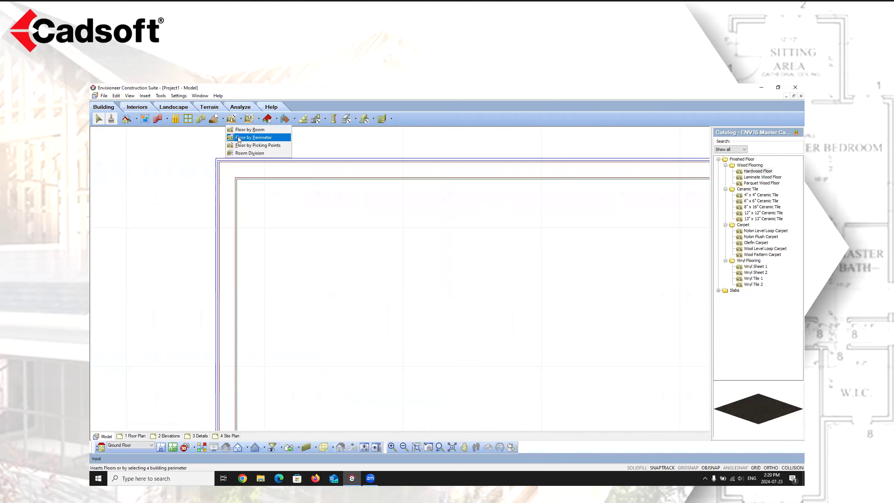
left_click(242, 130)
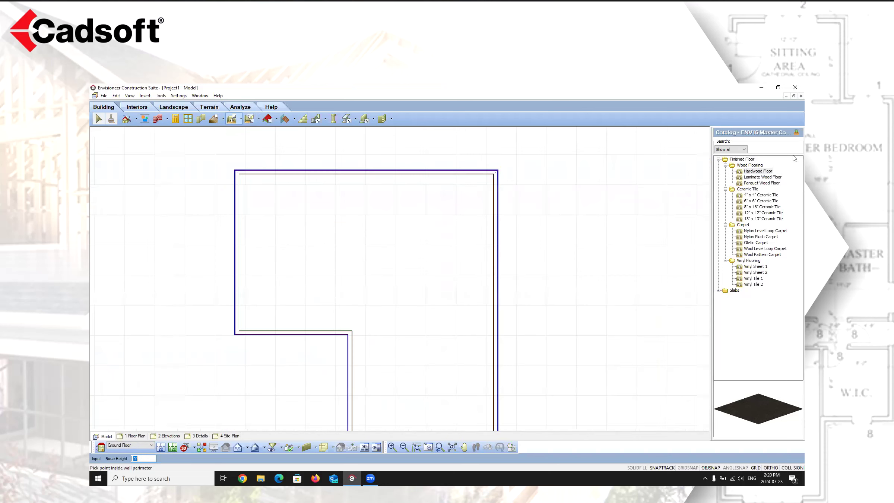
left_click(758, 171)
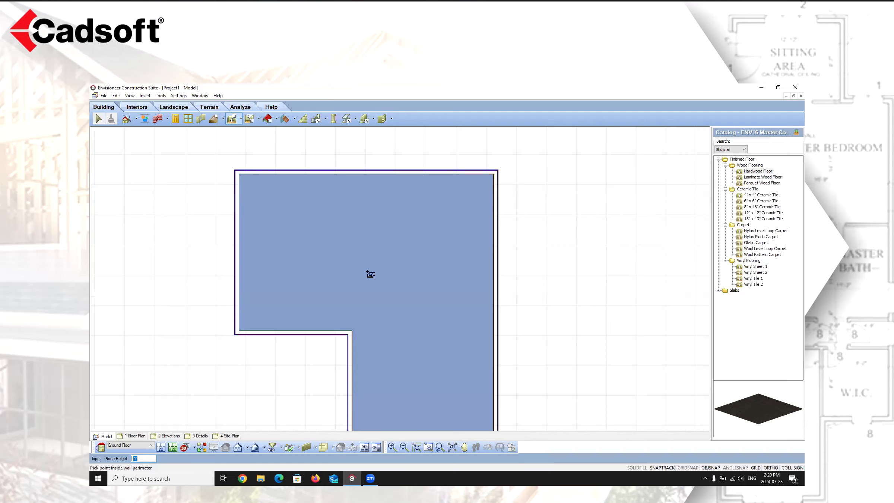
Check the Ground Floor's level, wall, ceiling and head heights in its building location settings and cancel without changes.
left_click(100, 448)
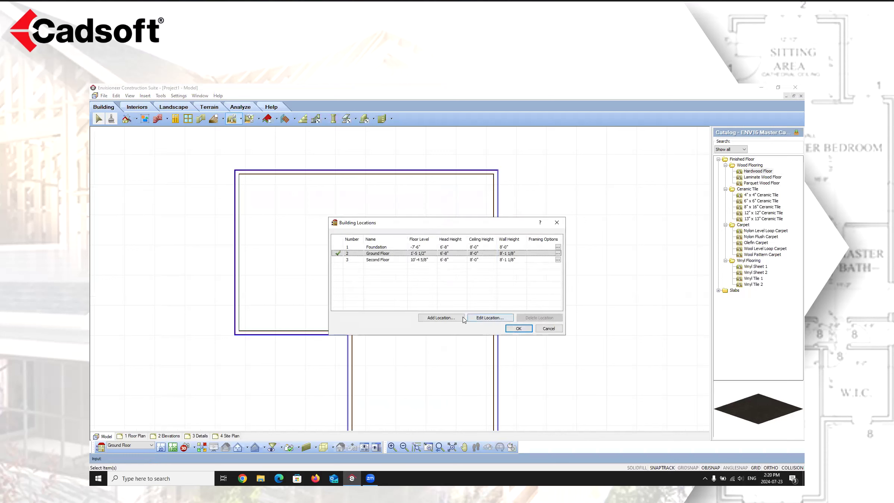
left_click(487, 317)
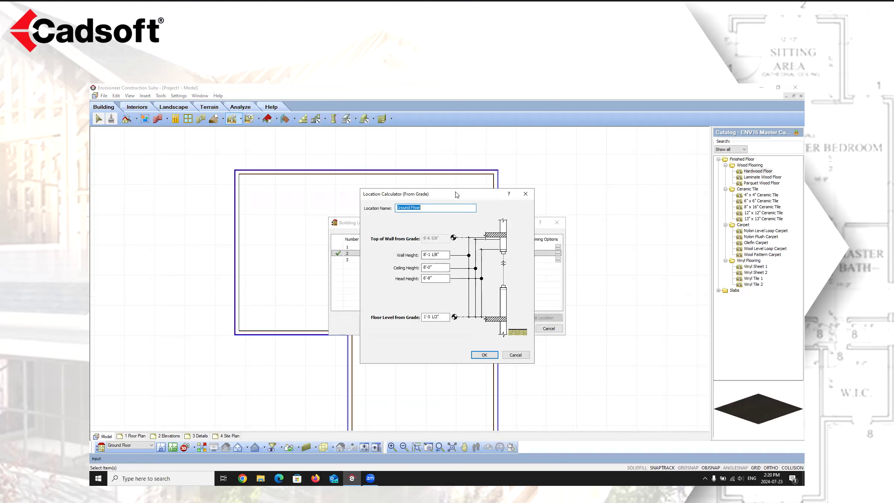
left_click_drag(455, 194, 249, 147)
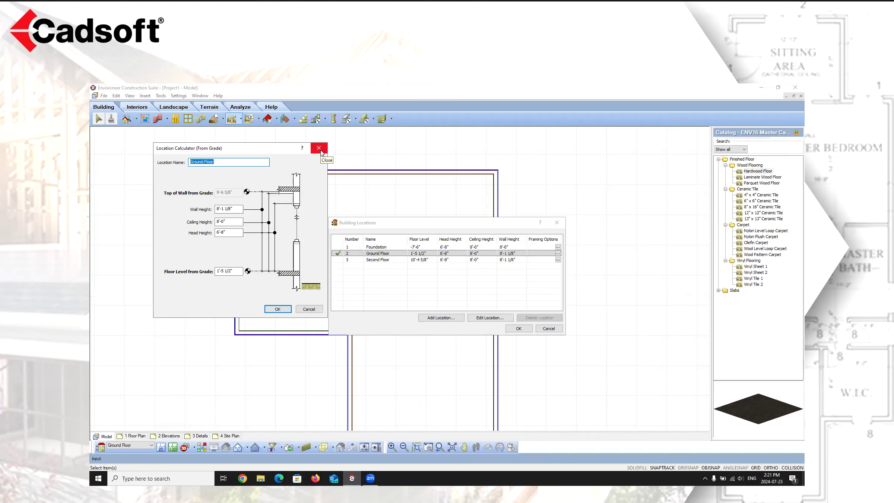
left_click(315, 309)
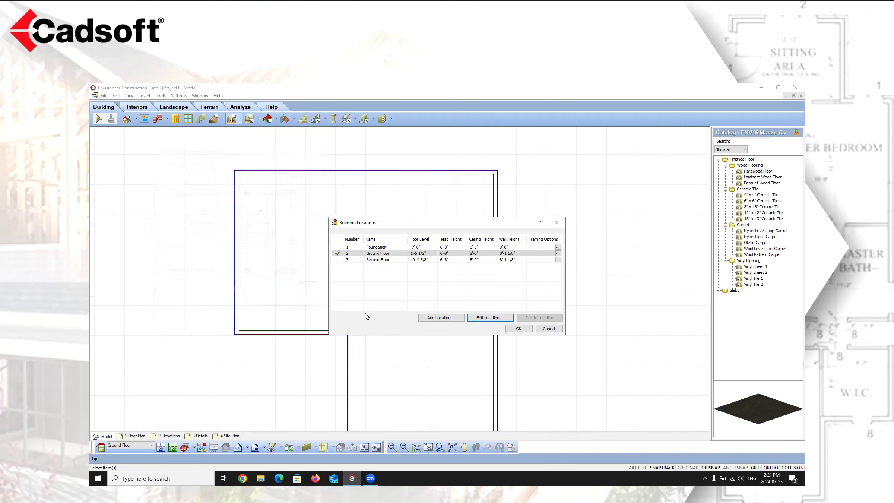
Close the building locations unchanged and place the Hardwood Floor inside the ground floor walls by room at a 1/4" base height.
left_click(549, 328)
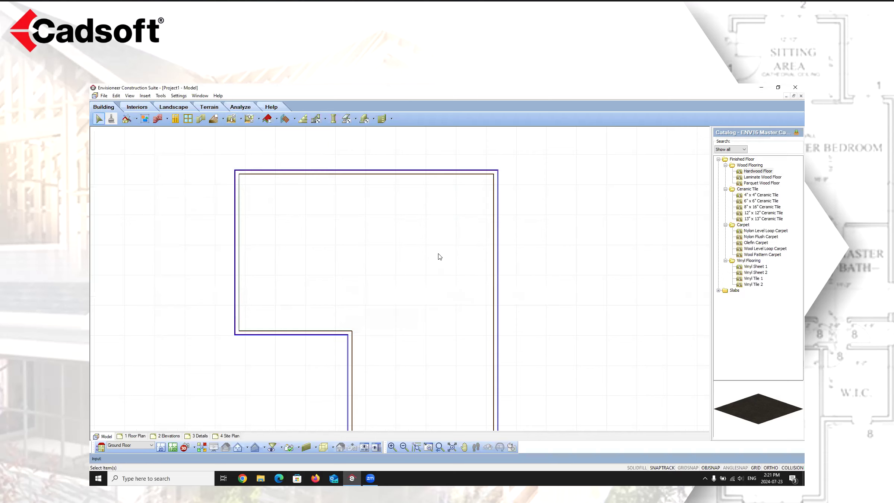
left_click(241, 119)
left_click(242, 130)
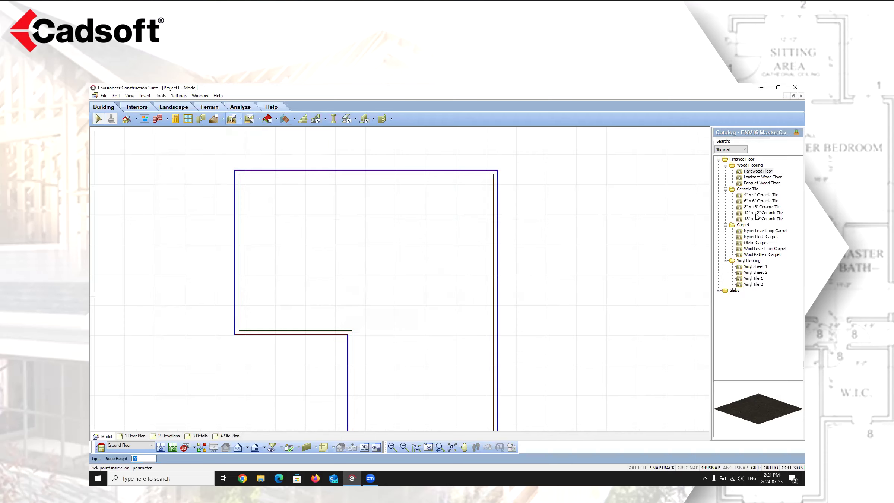
left_click(393, 262)
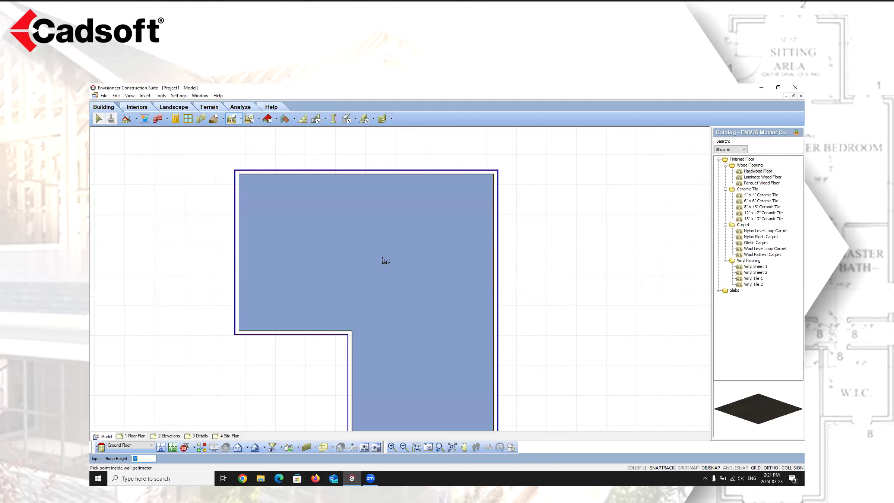
type("1")
left_click(378, 259)
type("1/4")
key("Return")
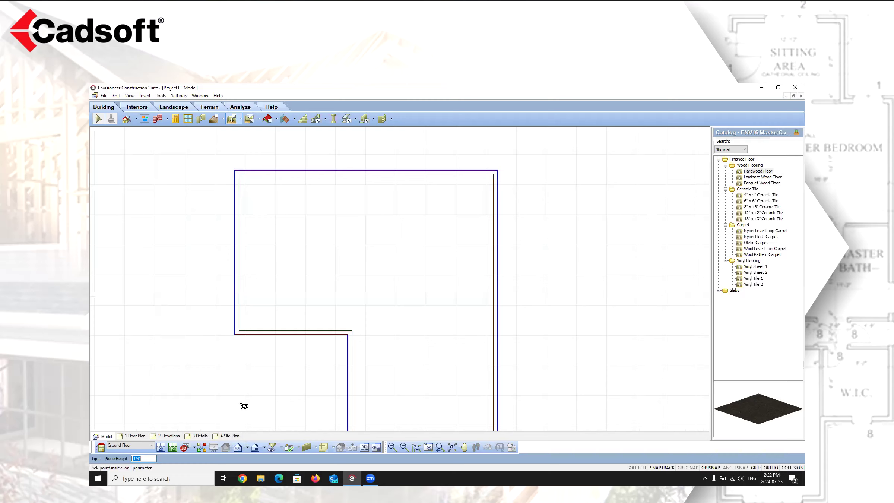
right_click(256, 385)
left_click(291, 390)
Show the plan rendered and try moving the hardwood floor's left edge inward, away from the exterior wall.
left_click(198, 450)
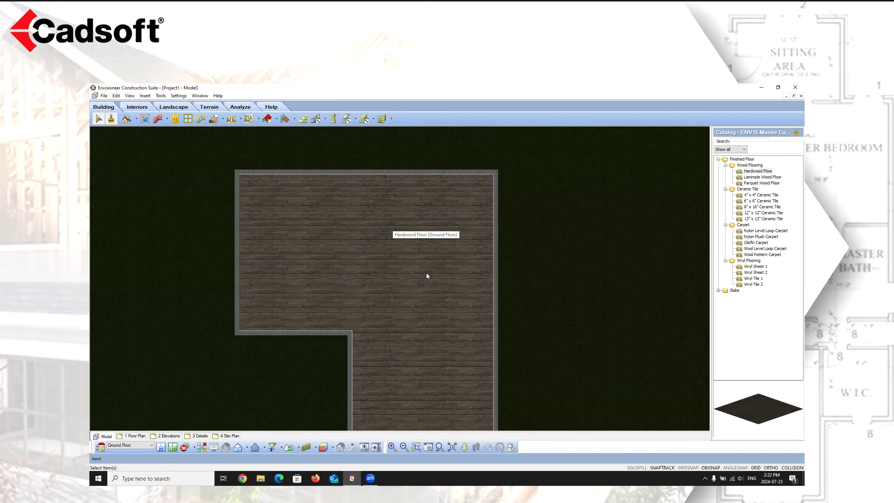
left_click(347, 244)
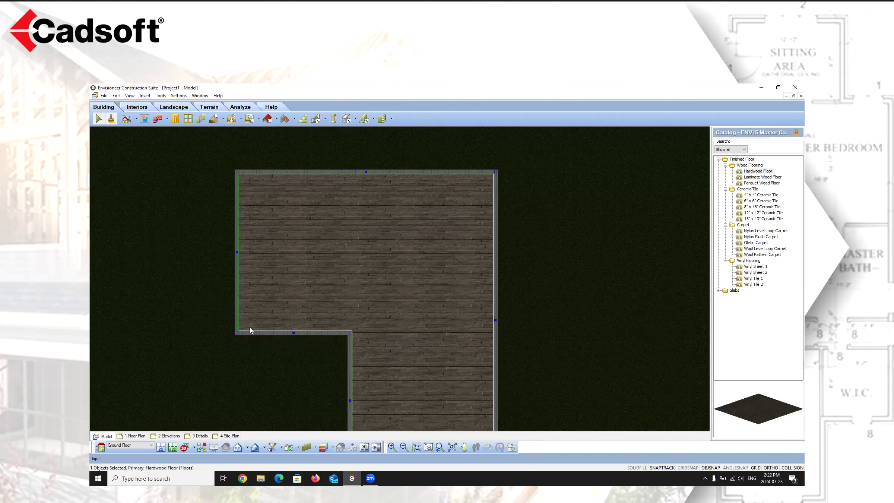
left_click_drag(236, 252, 294, 250)
left_click_drag(294, 332, 235, 332)
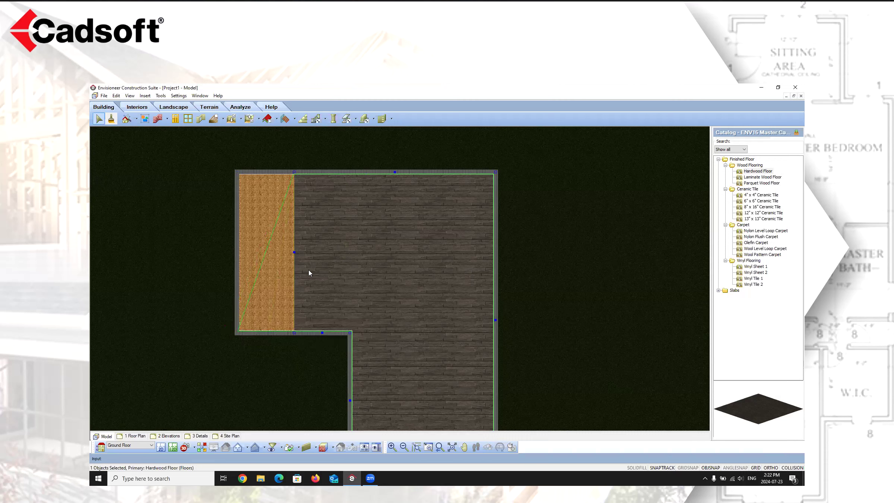
Undo the hardwood floor's edge change.
left_click(116, 95)
left_click(132, 106)
left_click(116, 95)
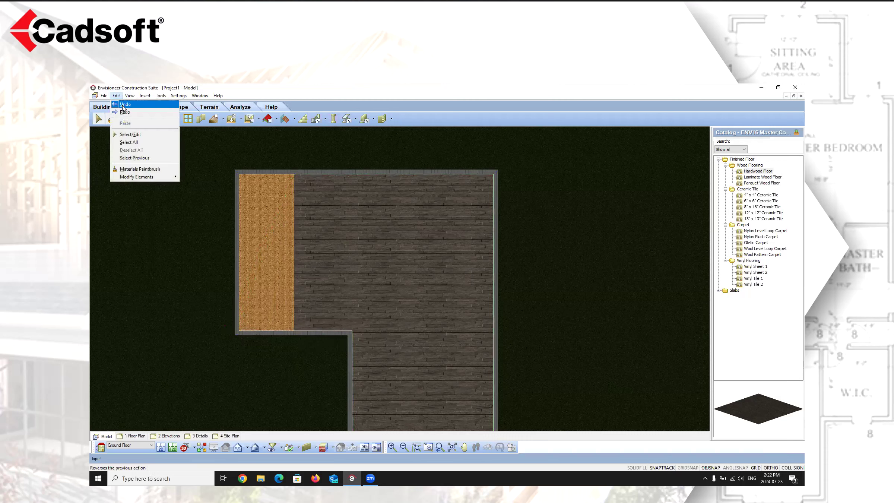
left_click(125, 105)
Review the editing commands available for the hardwood floor, such as Cut Opening and Move Edge, and deselect the floor.
left_click(346, 256)
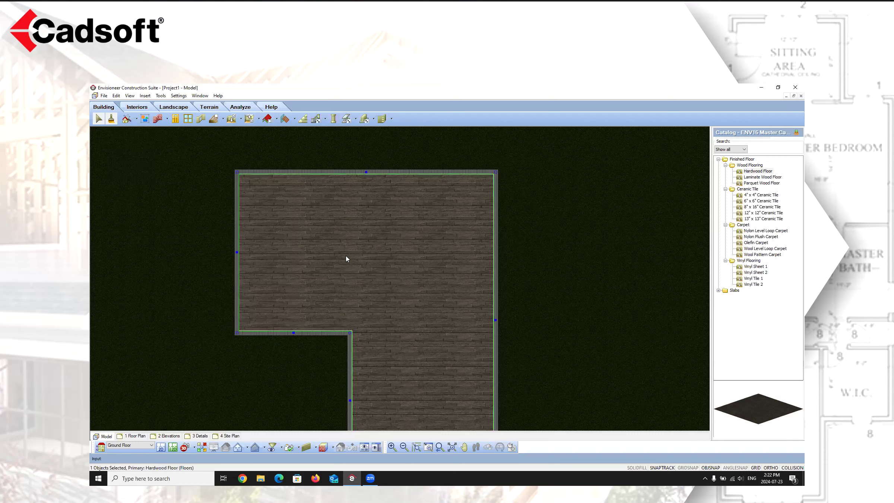
right_click(345, 256)
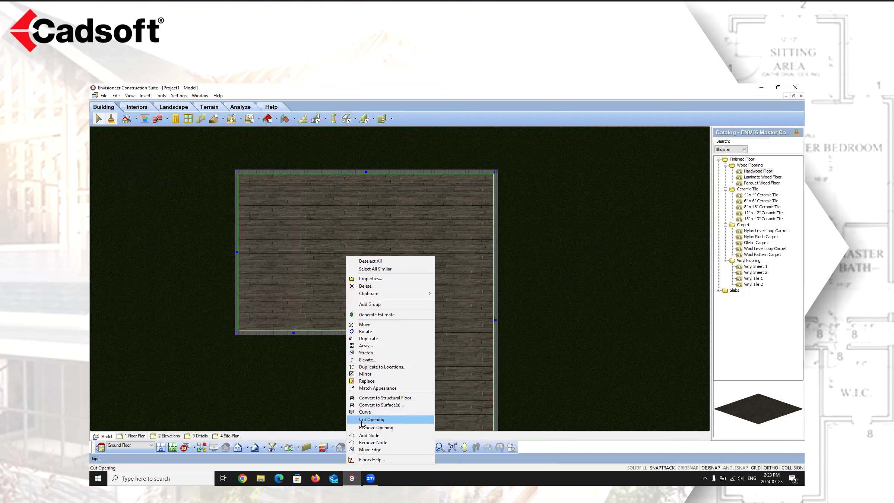
left_click(358, 156)
Switch to the 3D Perspective view inside the room and examine the hardwood surface and its edge above the sheathing.
left_click(194, 446)
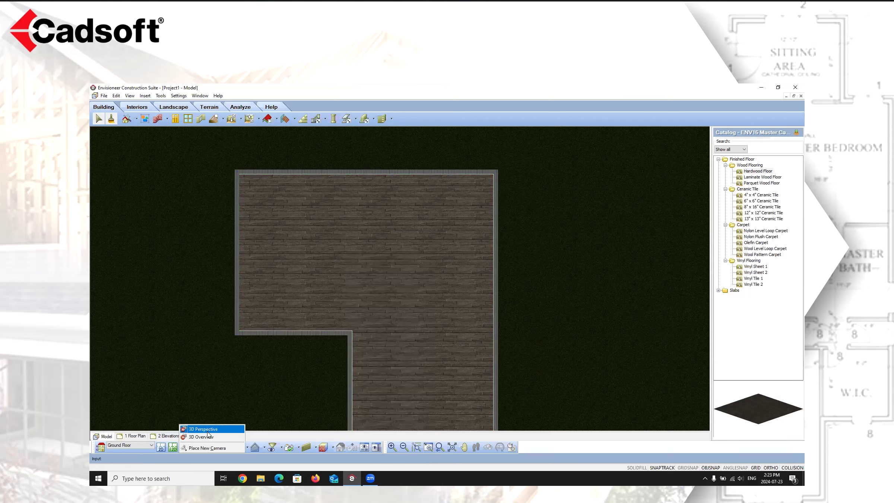
left_click(209, 429)
left_click(464, 447)
left_click_drag(411, 331, 412, 349)
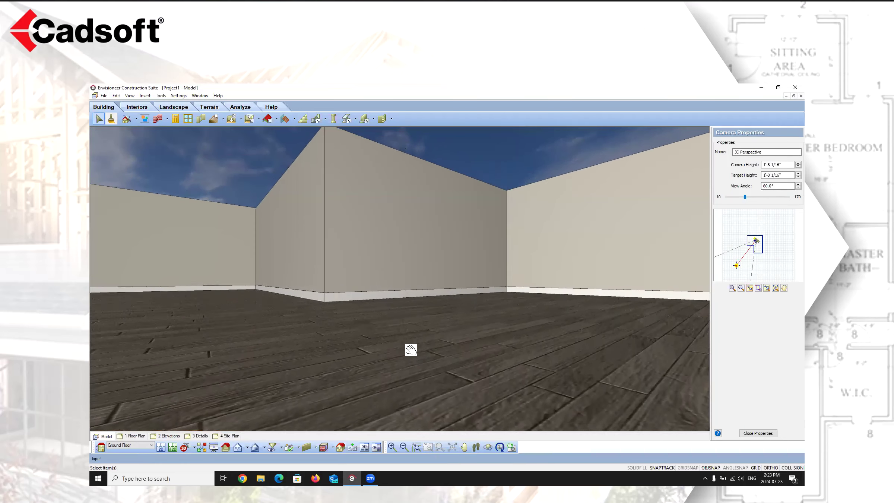
left_click(476, 447)
left_click_drag(456, 387, 420, 319)
left_click(464, 448)
right_click(416, 314)
left_click(434, 320)
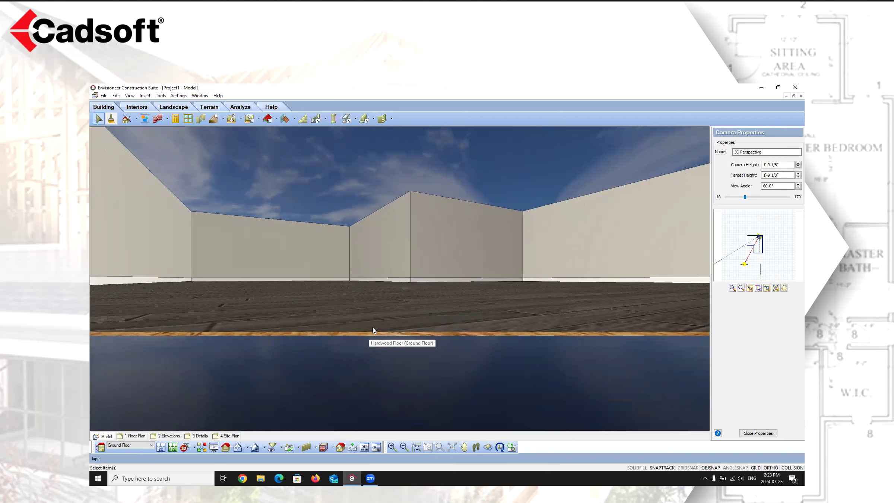
Examine in 3D how the hardwood floor and the OSB sheathing meet the exterior wall at the building corner.
left_click(464, 447)
left_click_drag(344, 391, 353, 359)
right_click(352, 351)
left_click(366, 354)
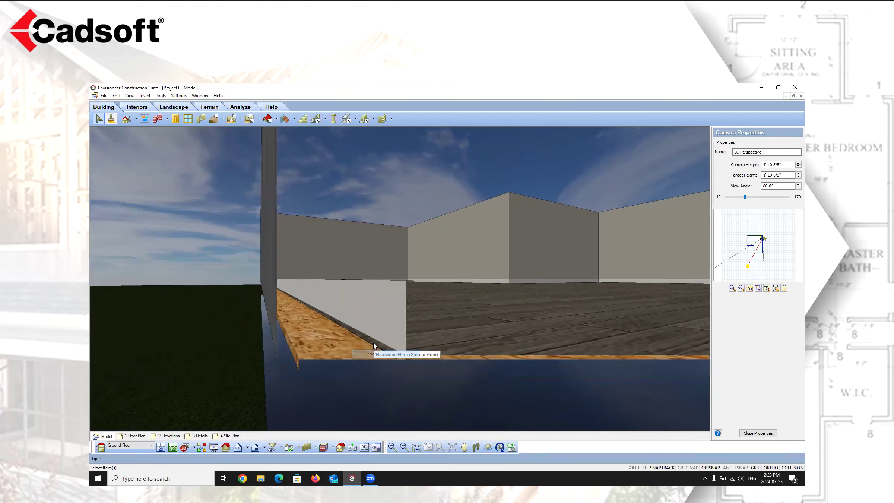
left_click(464, 447)
left_click_drag(473, 380, 399, 351)
right_click(287, 343)
left_click(305, 346)
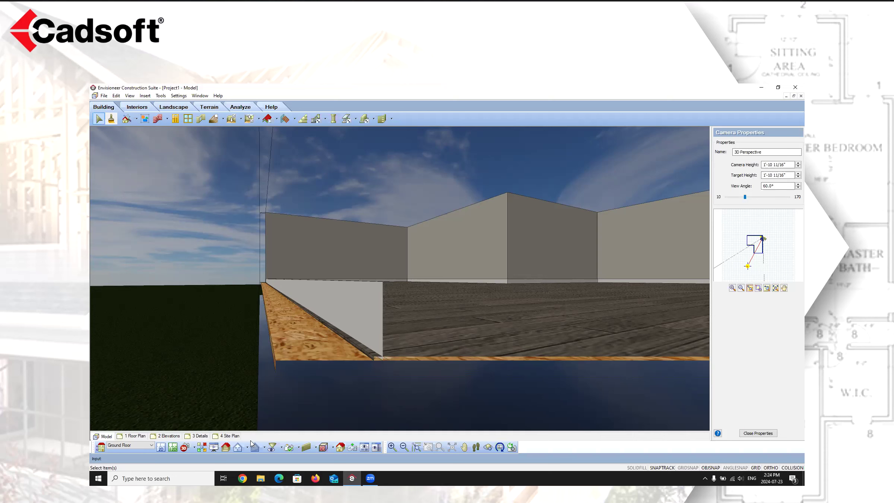
Return to the ground floor plan and cut a 3' by 12' rectangular opening in the hardwood floor near the right exterior wall.
left_click(161, 447)
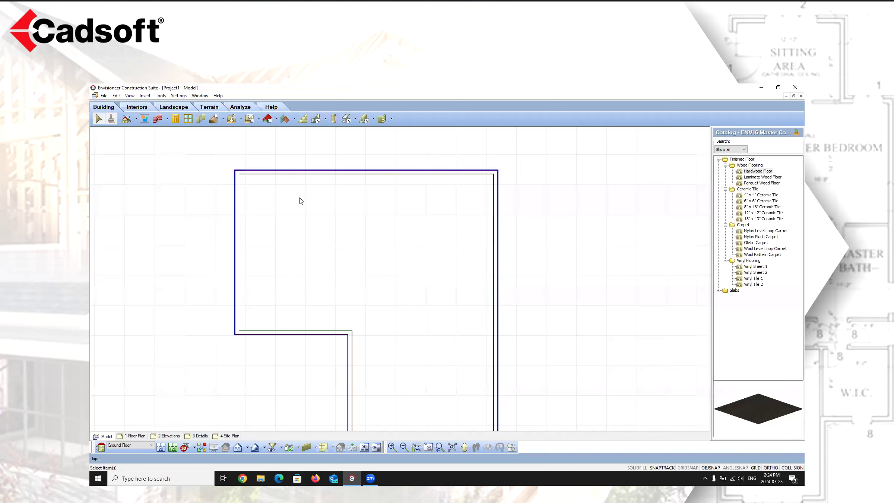
left_click(338, 234)
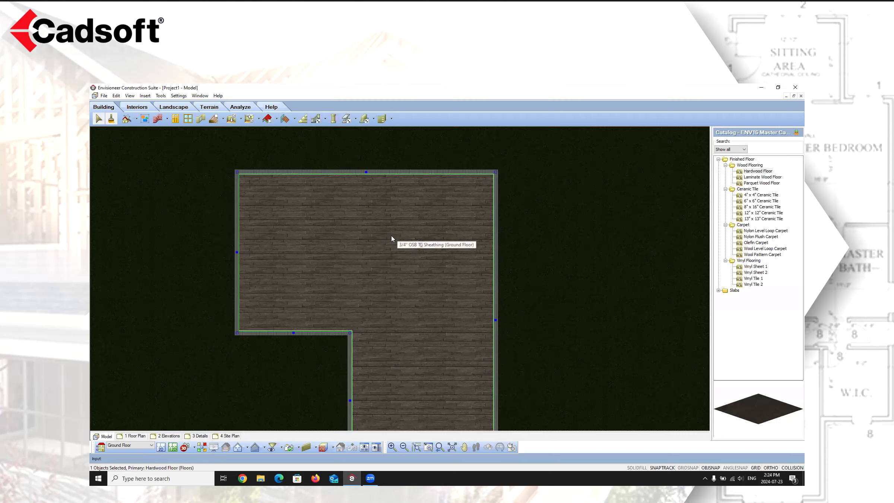
right_click(405, 253)
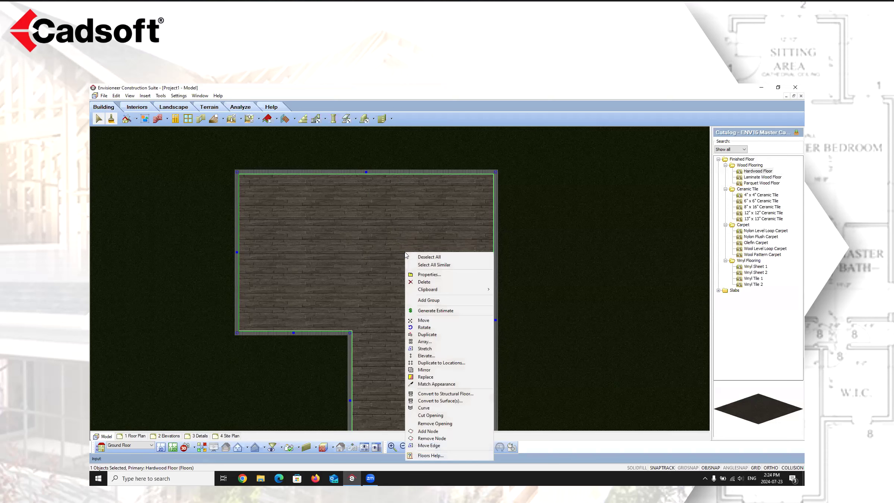
left_click(432, 414)
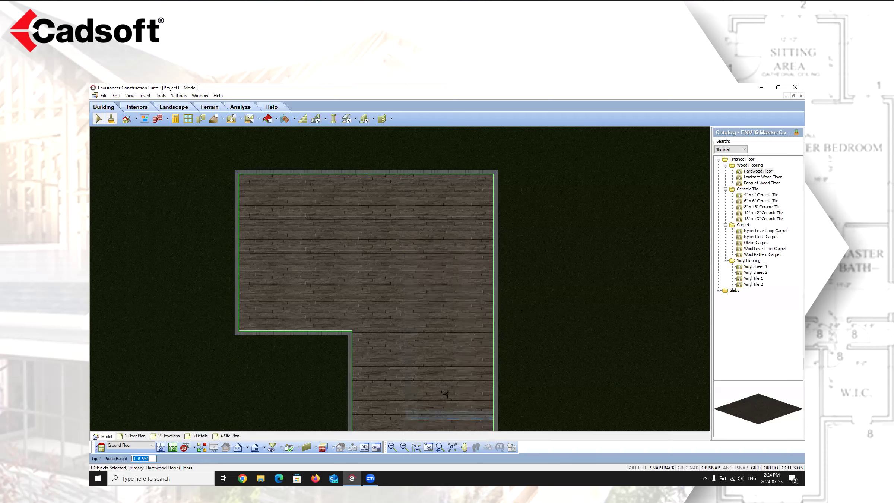
left_click(434, 212)
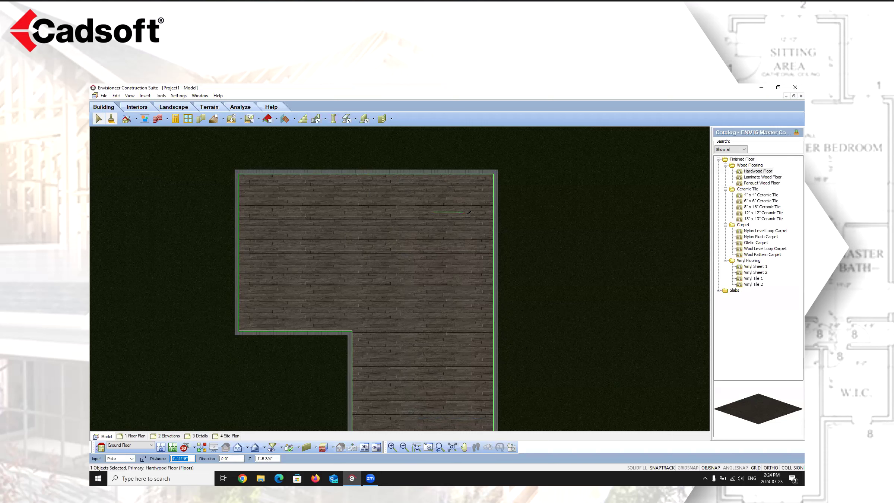
type("3")
key("Return")
type("12")
key("Return")
type("3")
key("Return")
right_click(434, 268)
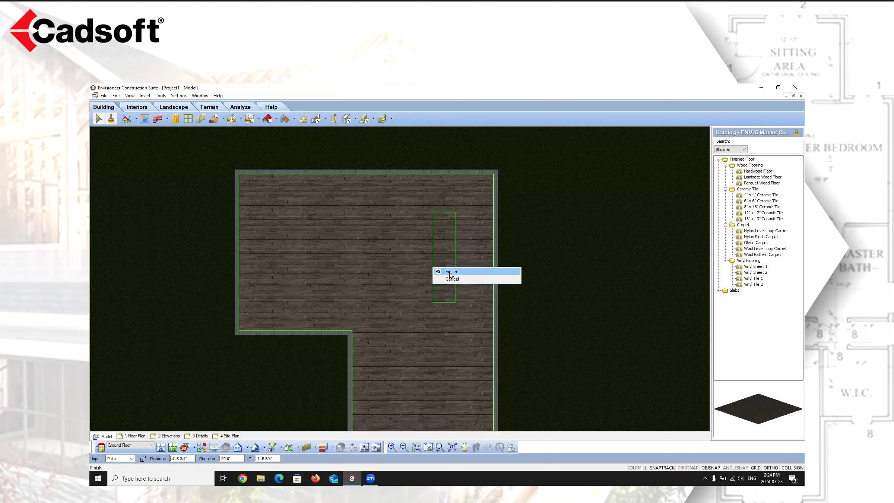
left_click(445, 271)
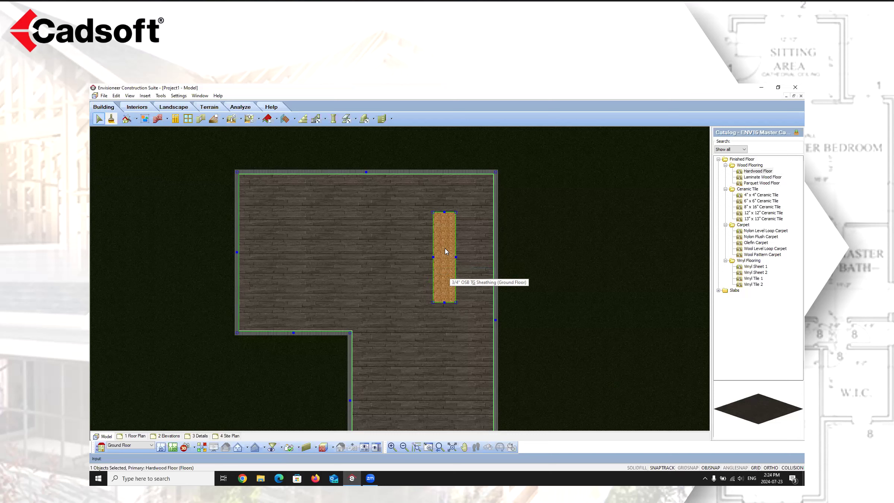
Cut a matching opening in the 2x10 floor system by tracing the hardwood opening's corners in line display.
left_click(161, 447)
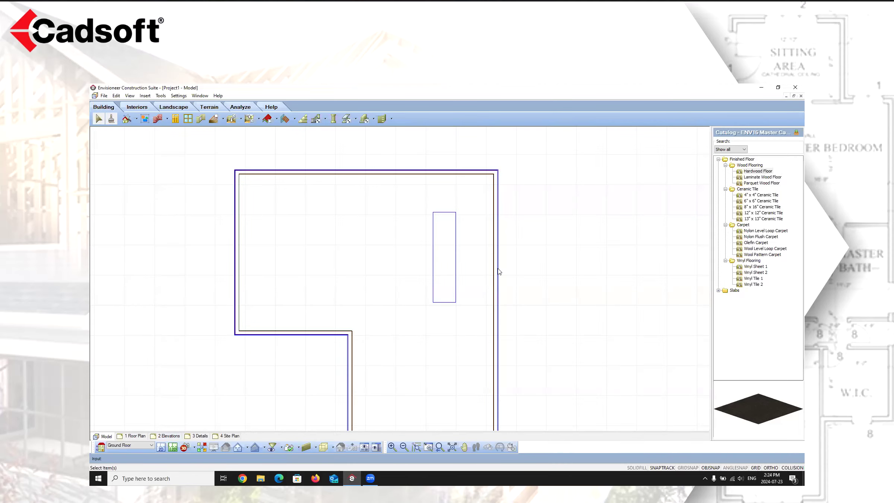
scroll(484, 168, "up", 3)
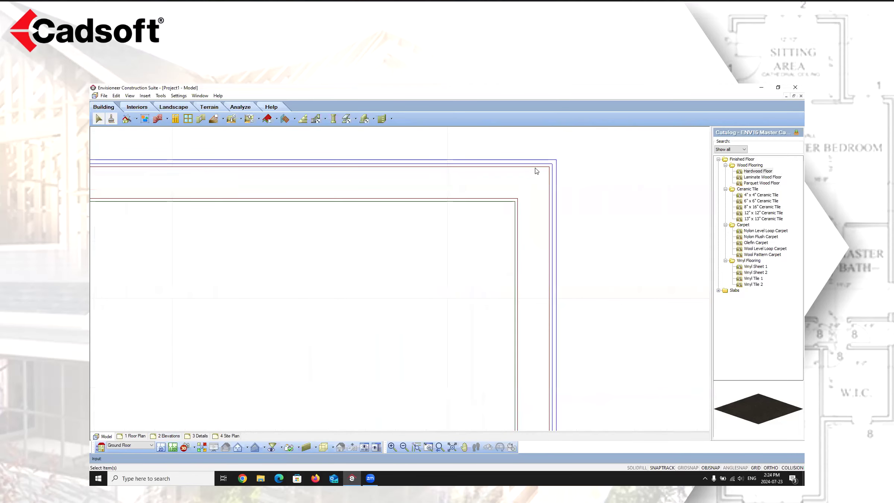
left_click(536, 168)
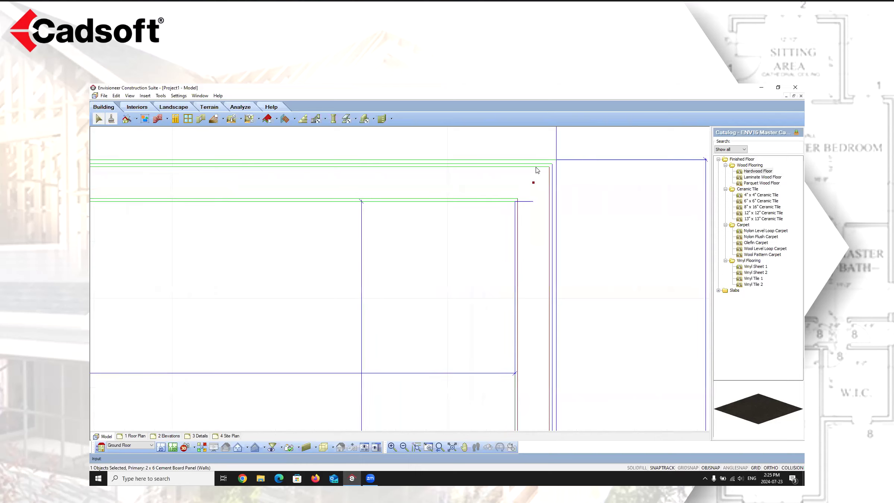
left_click(537, 168)
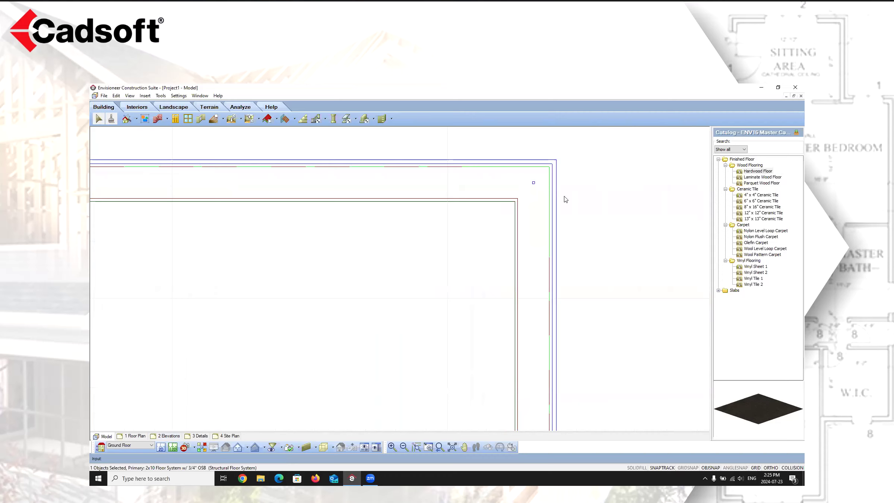
scroll(545, 167, "down", 5)
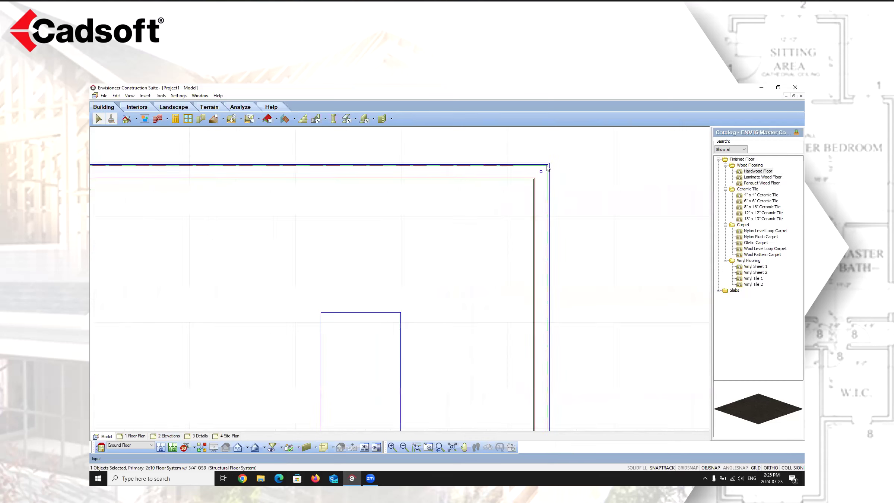
scroll(528, 238, "up", 4)
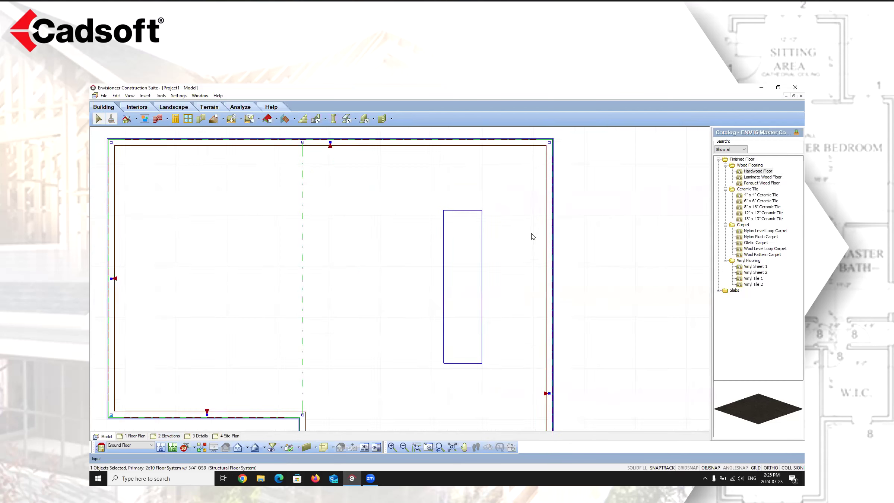
right_click(417, 212)
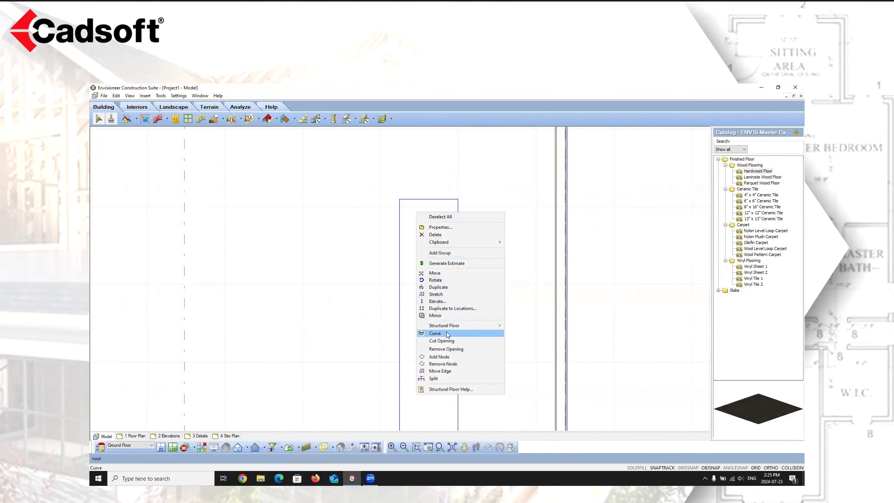
left_click(443, 341)
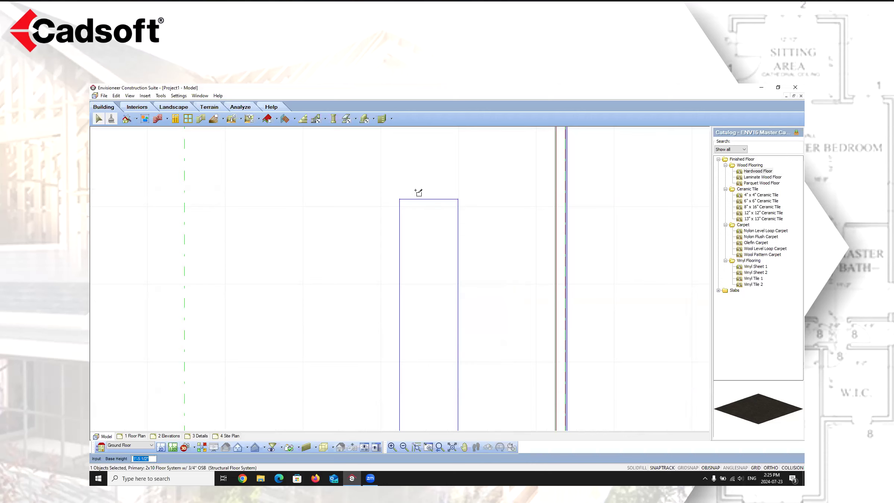
left_click(400, 200)
left_click(458, 200)
scroll(435, 359, "down", 4)
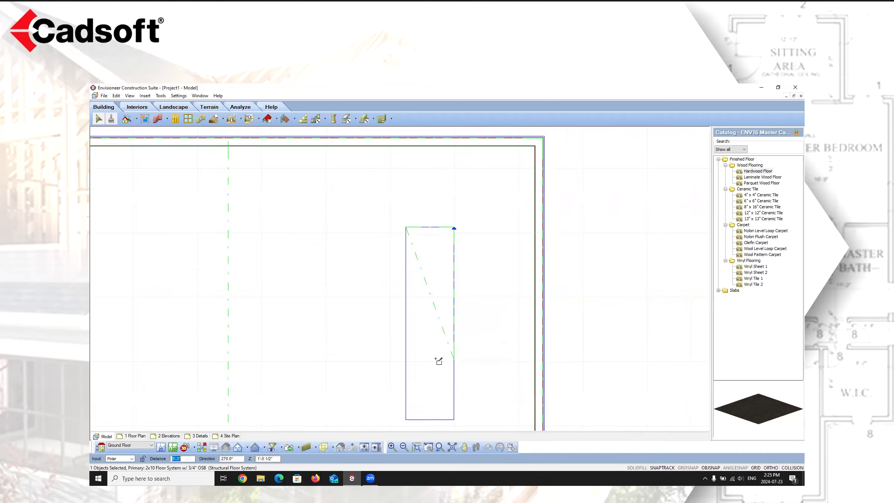
left_click(447, 396)
left_click(417, 396)
right_click(441, 359)
left_click(445, 359)
left_click(346, 378)
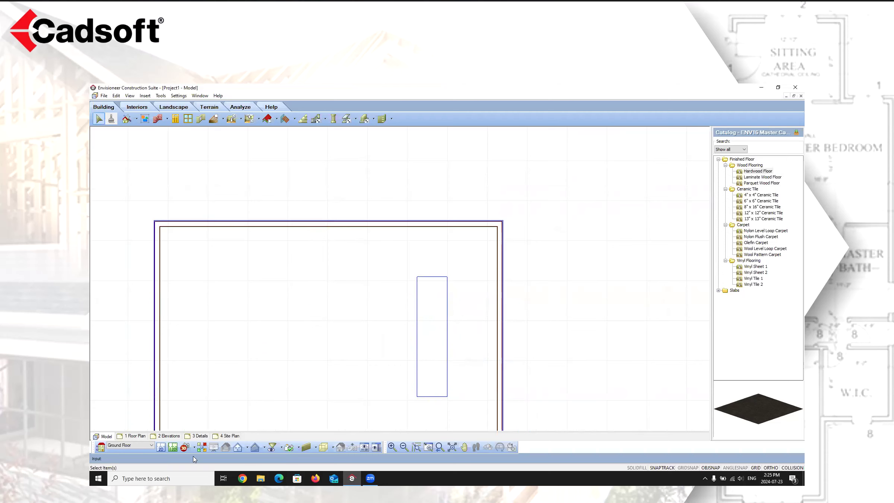
Turn on the display of Structural Floor Framing in the plan's view filter.
left_click(282, 446)
left_click(293, 402)
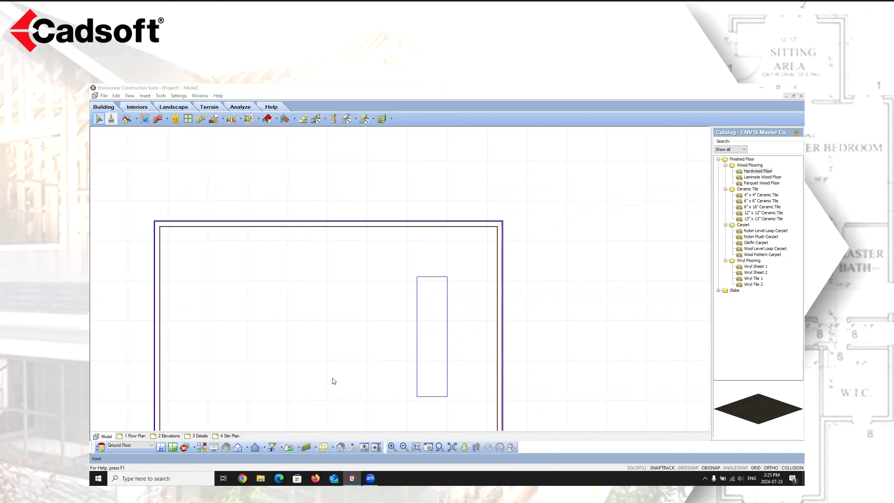
left_click(341, 244)
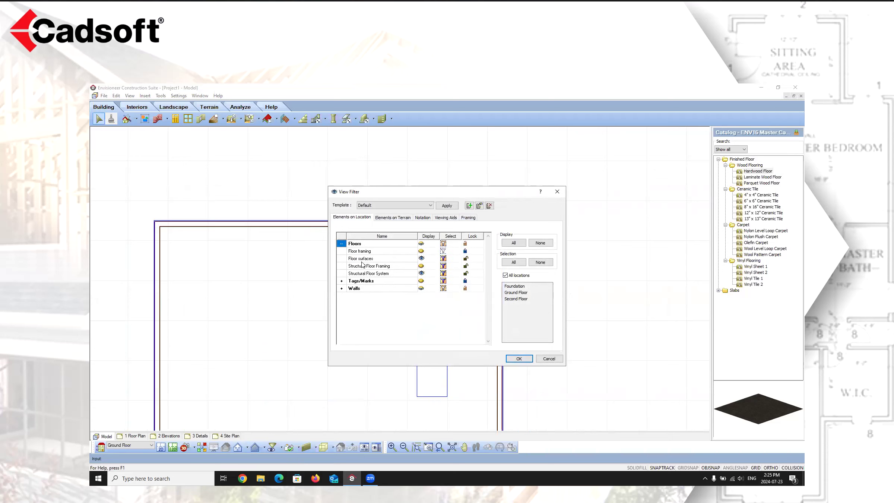
left_click(421, 266)
left_click(517, 359)
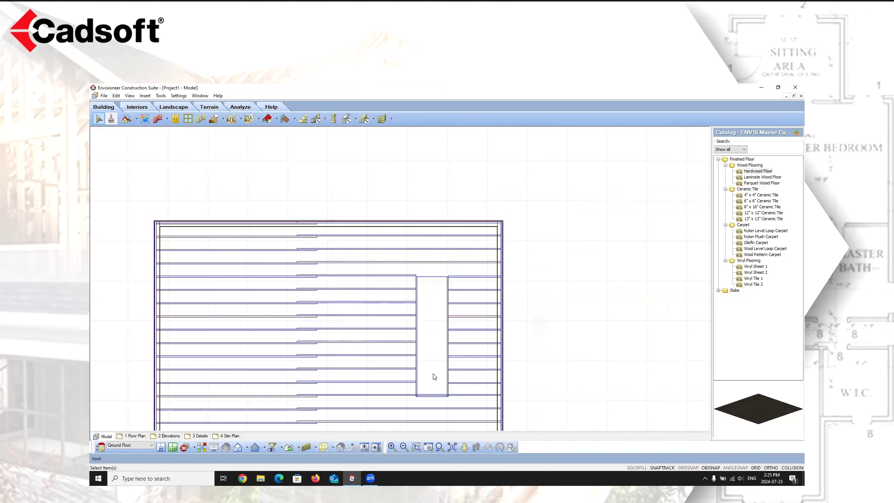
Turn off automatic component regeneration on updates for the 2x10 floor system.
scroll(423, 294, "down", 2)
scroll(424, 299, "up", 3)
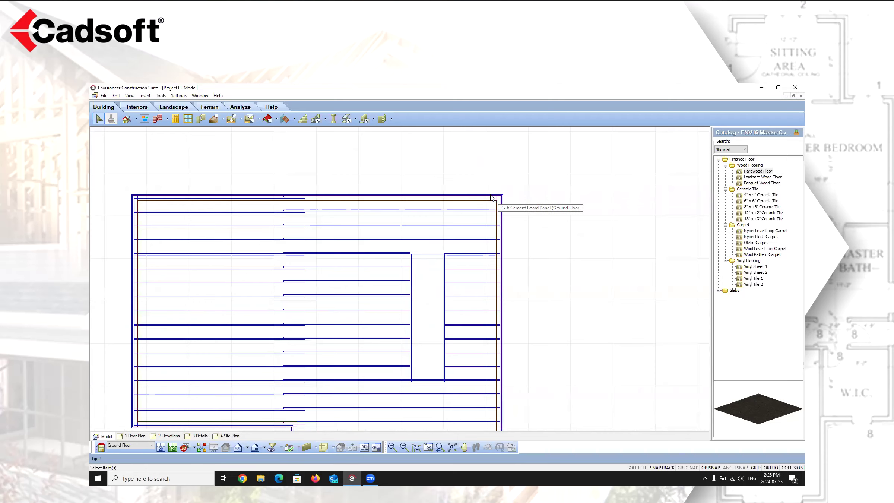
scroll(490, 198, "up", 3)
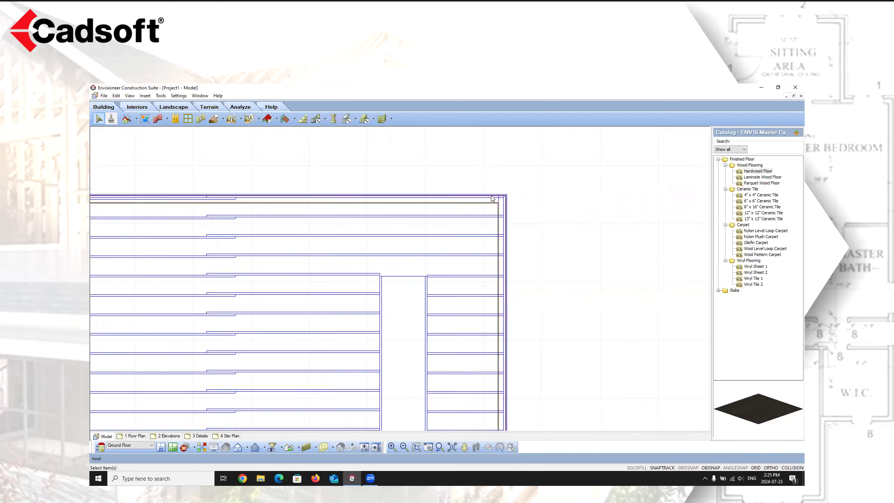
left_click(509, 200)
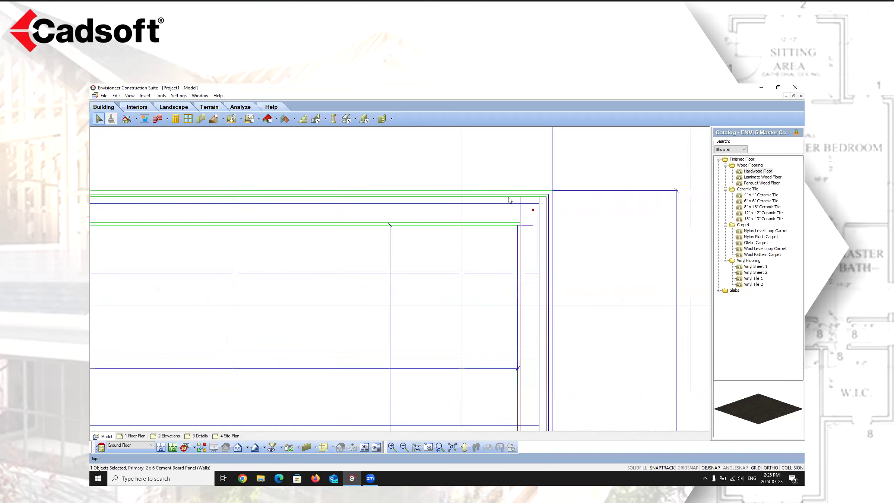
left_click(509, 200)
right_click(508, 199)
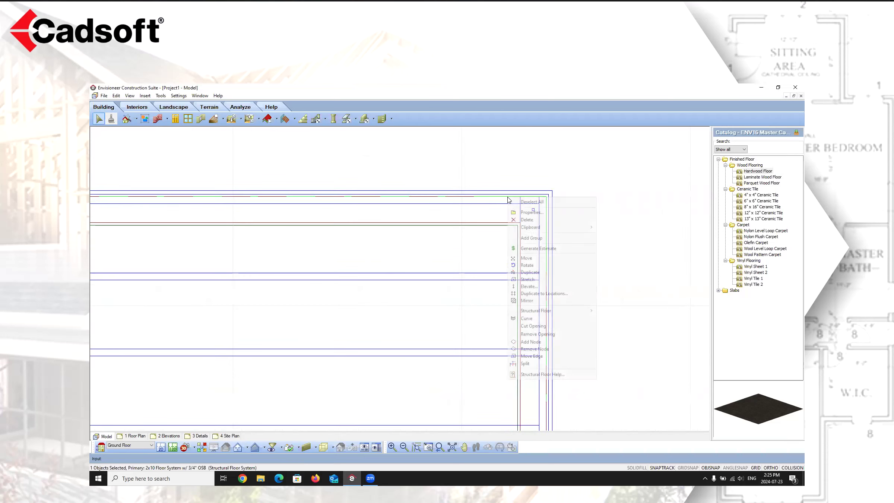
left_click(525, 213)
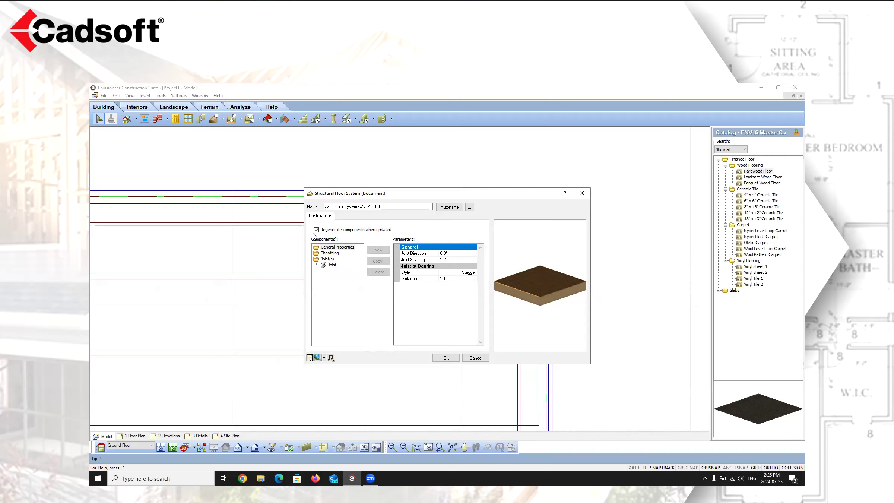
left_click(316, 230)
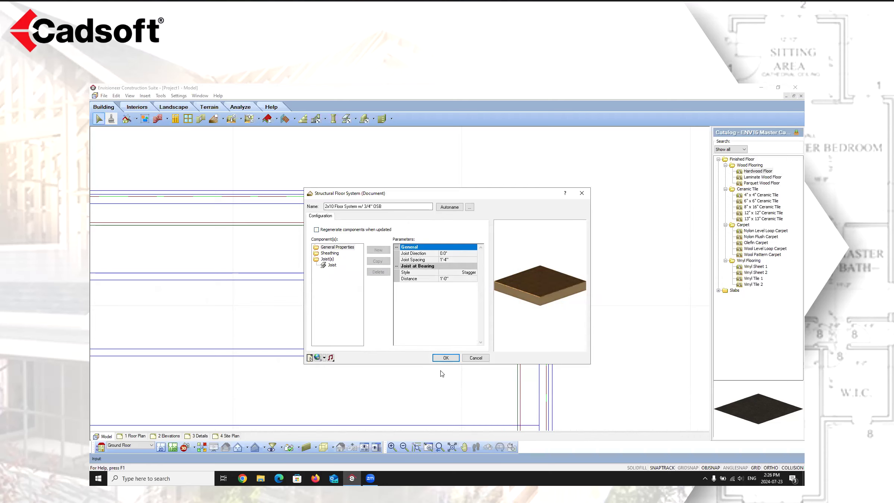
left_click(446, 358)
Extend the 2x10 member along the floor opening's left side up to the first full joist above the opening.
scroll(459, 216, "down", 3)
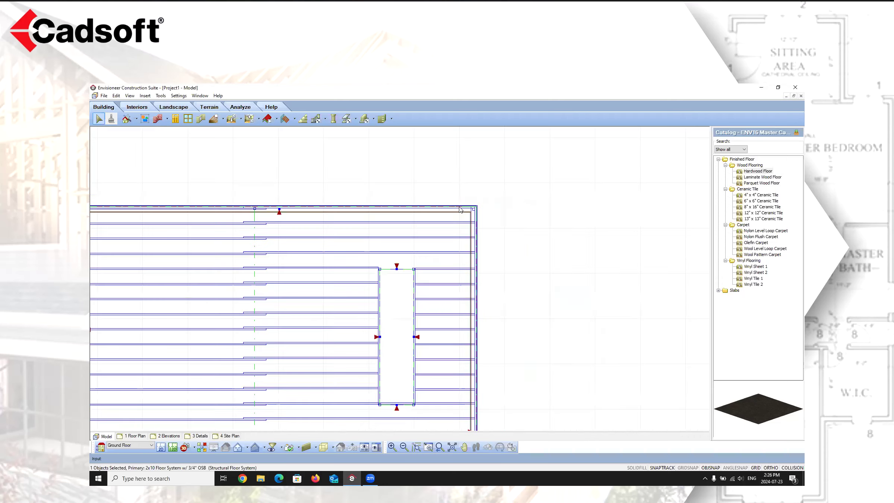
scroll(350, 263, "up", 6)
scroll(354, 273, "down", 3)
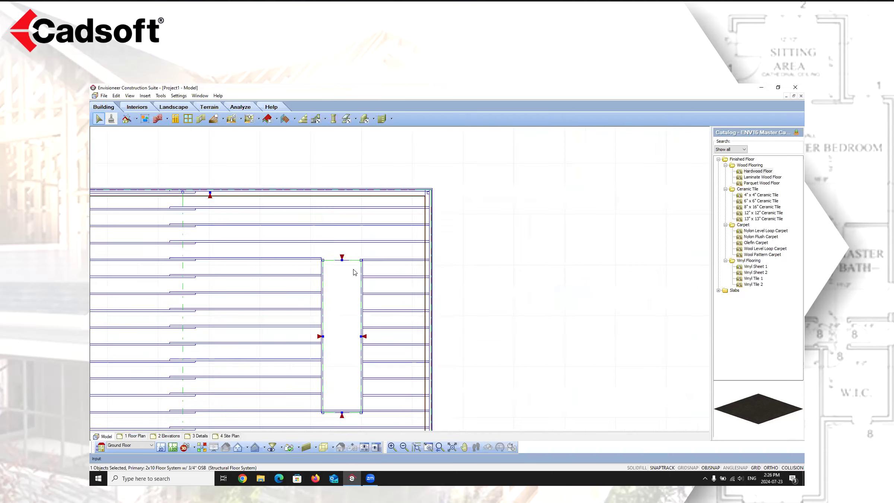
scroll(321, 267, "up", 4)
left_click(343, 260)
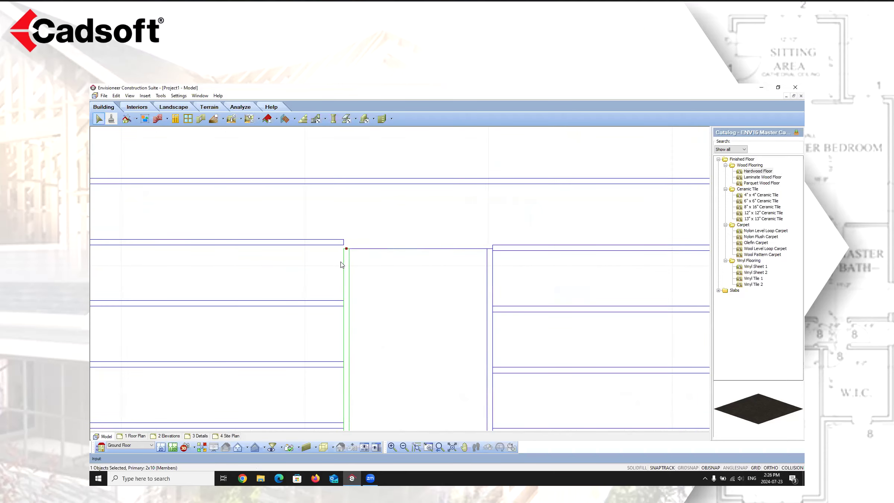
scroll(406, 263, "down", 2)
scroll(342, 277, "down", 1)
scroll(324, 272, "up", 1)
scroll(318, 276, "down", 1)
left_click_drag(411, 259, 242, 237)
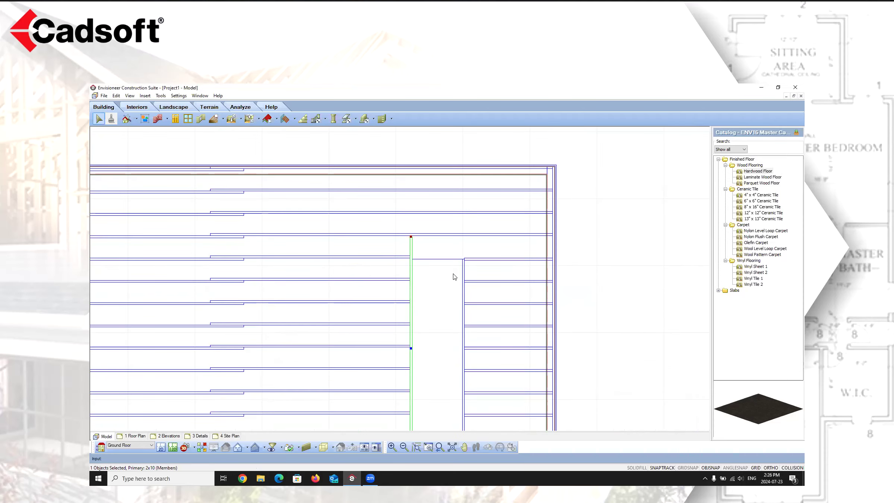
Align the upper end of the left side member exactly with the lower face of the joist above.
scroll(446, 247, "up", 1)
scroll(377, 258, "up", 1)
scroll(391, 265, "up", 1)
scroll(515, 265, "up", 1)
scroll(567, 278, "down", 1)
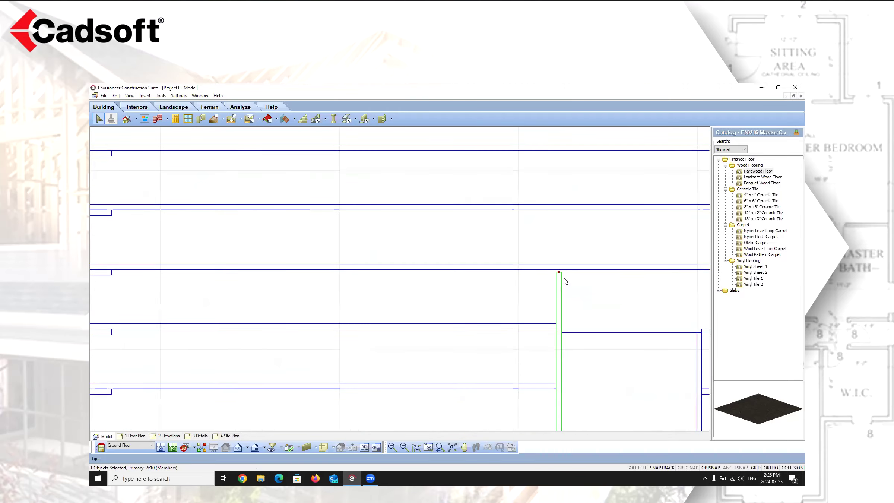
left_click_drag(559, 274, 112, 270)
scroll(292, 281, "down", 3)
scroll(546, 316, "up", 3)
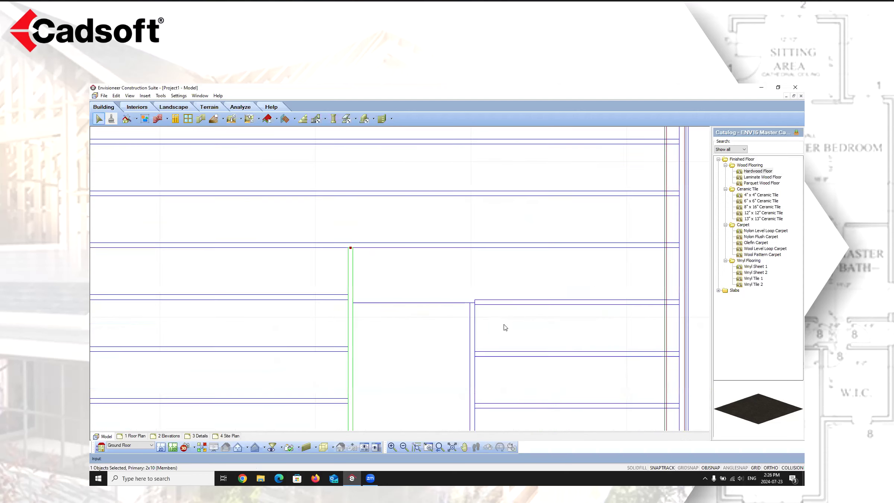
Extend the 2x10 member along the opening's right side up to the same joist above the opening.
left_click(472, 303)
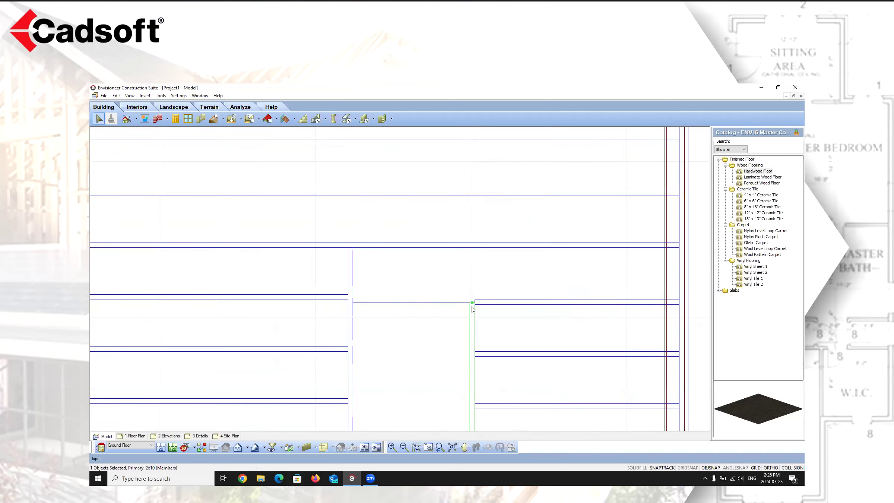
scroll(473, 302, "up", 2)
left_click_drag(472, 302, 325, 235)
Shorten the joist crossing the opening's lower end so that it stops at the left side member.
scroll(378, 261, "down", 5)
scroll(395, 372, "up", 5)
scroll(383, 372, "up", 3)
left_click(345, 334)
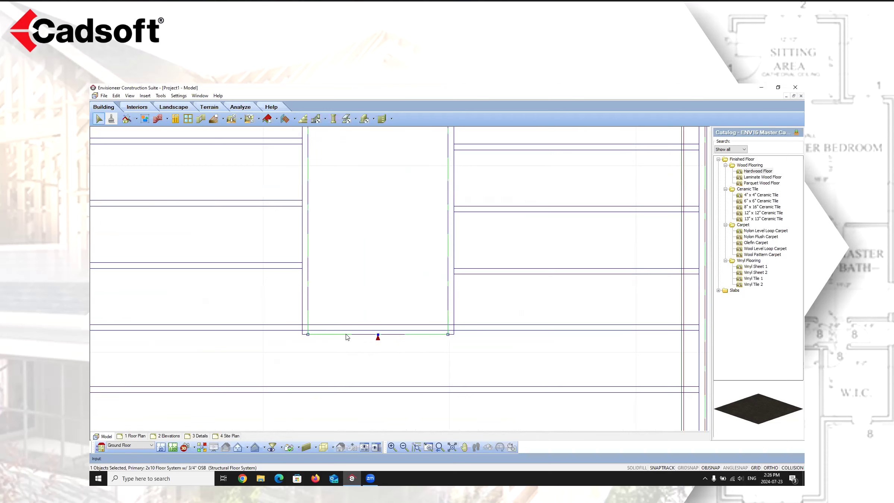
left_click(333, 328)
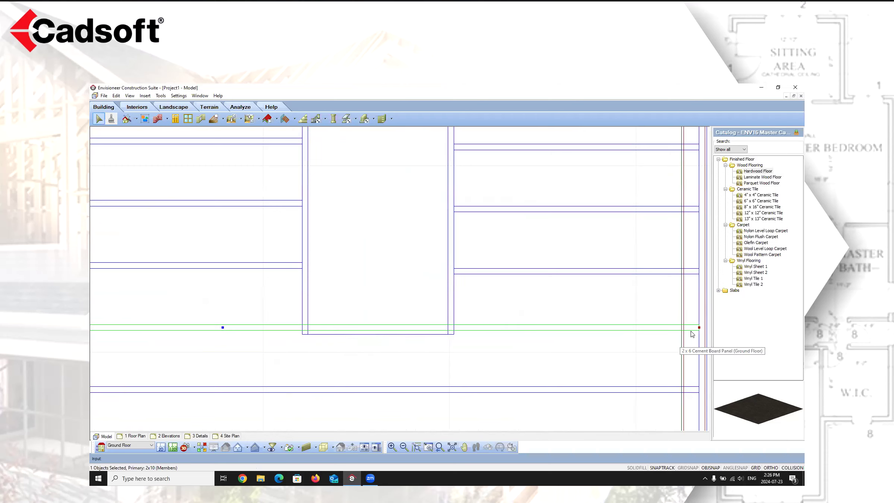
left_click_drag(699, 328, 303, 328)
scroll(556, 309, "down", 4)
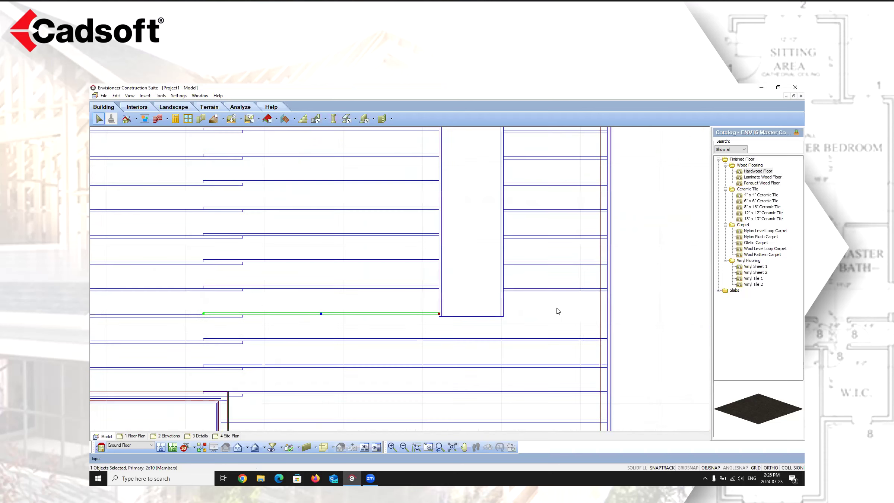
Duplicate the lowest short joist right of the opening one joist spacing further down.
scroll(554, 309, "up", 3)
left_click(533, 280)
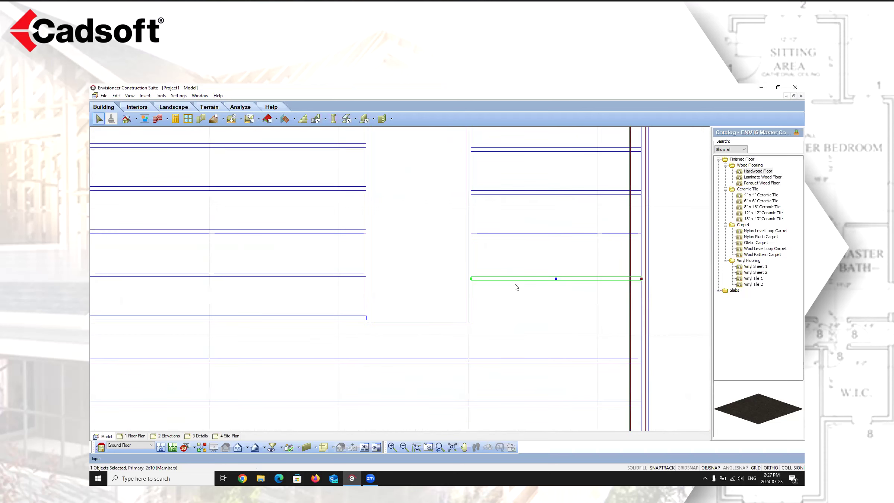
right_click(551, 299)
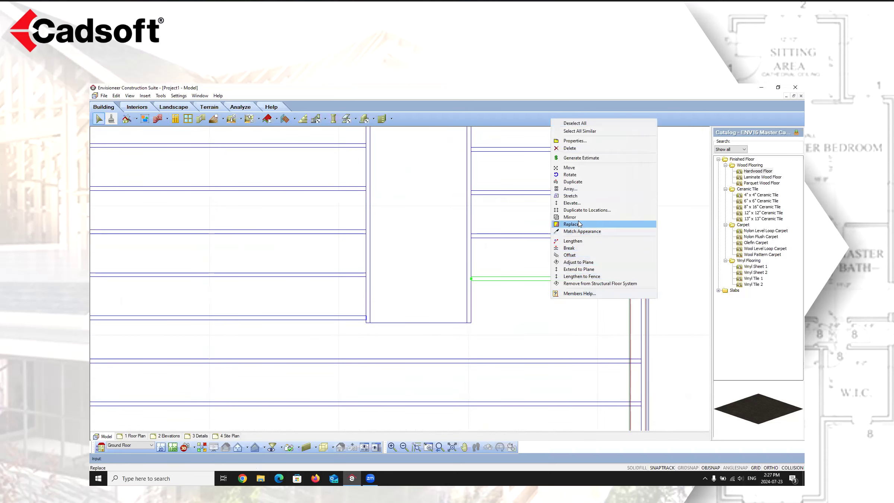
left_click(573, 182)
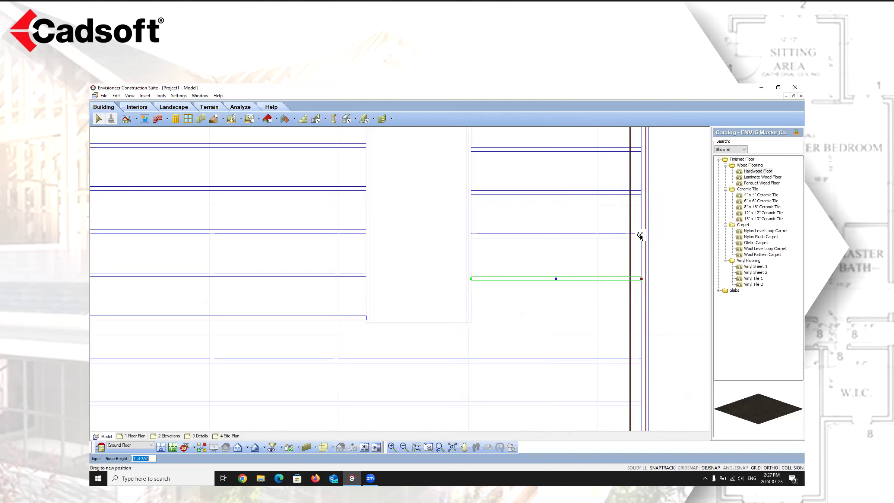
left_click(640, 235)
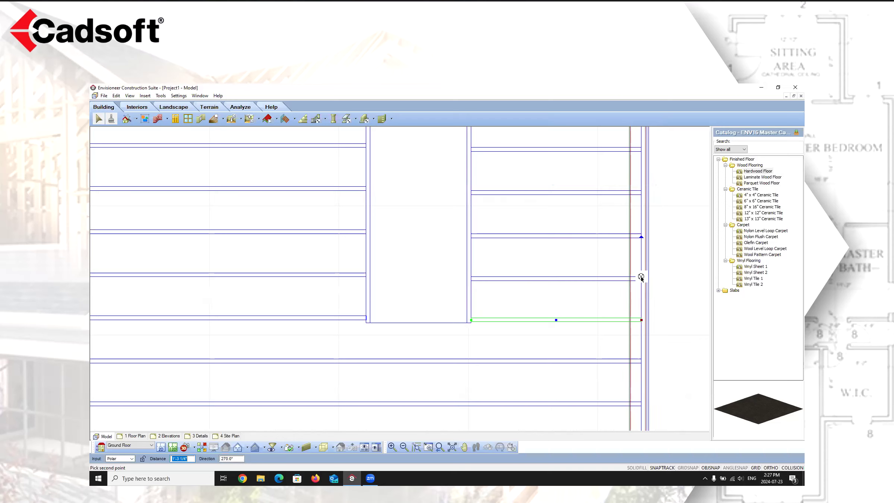
left_click(640, 277)
Extend the right and left side members of the opening down to the next full joist below.
left_click(468, 317)
mouse_move(469, 323)
left_mouse_down()
mouse_move(536, 362)
mouse_move(640, 359)
left_mouse_up()
left_click(367, 316)
left_click_drag(368, 322, 468, 359)
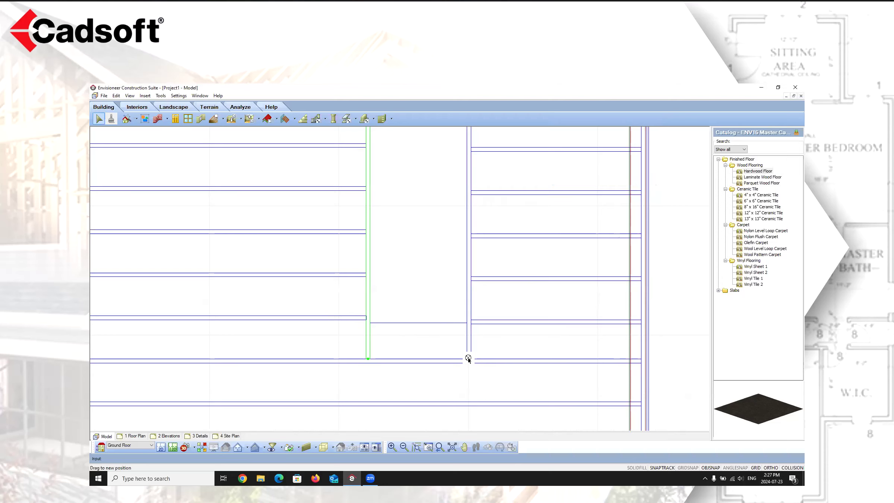
Adjust the end of the shortened joist at the opening's lower left corner to meet the side member.
left_click(351, 318)
scroll(368, 314, "up", 2)
left_click_drag(367, 313, 369, 373)
scroll(434, 342, "down", 4)
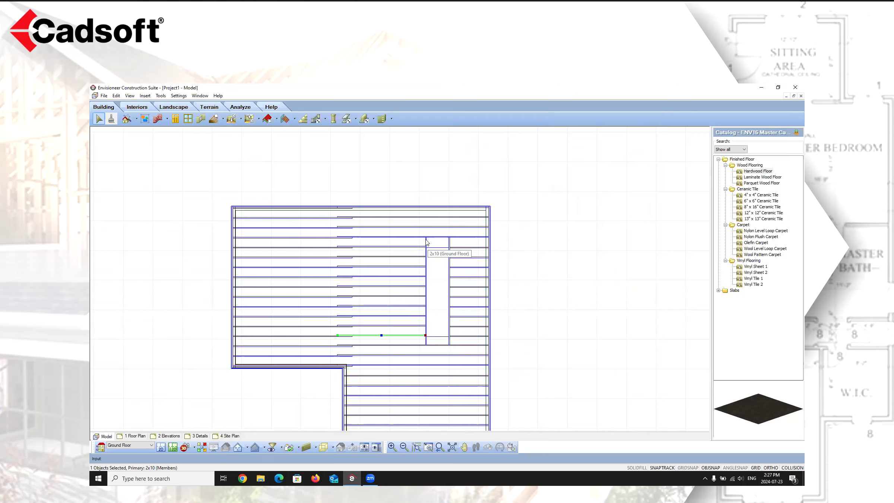
key("Escape")
Check the quantity properties of the 2x10 member on the opening's left side.
scroll(429, 242, "up", 3)
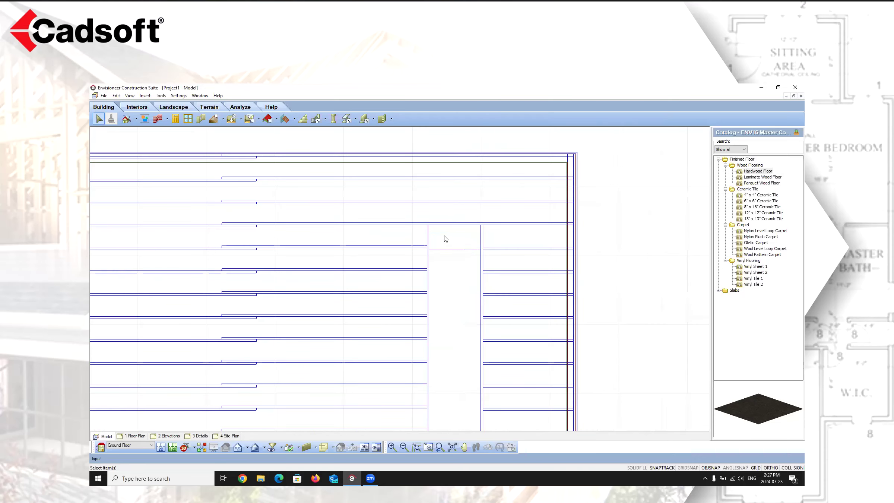
scroll(440, 250, "up", 2)
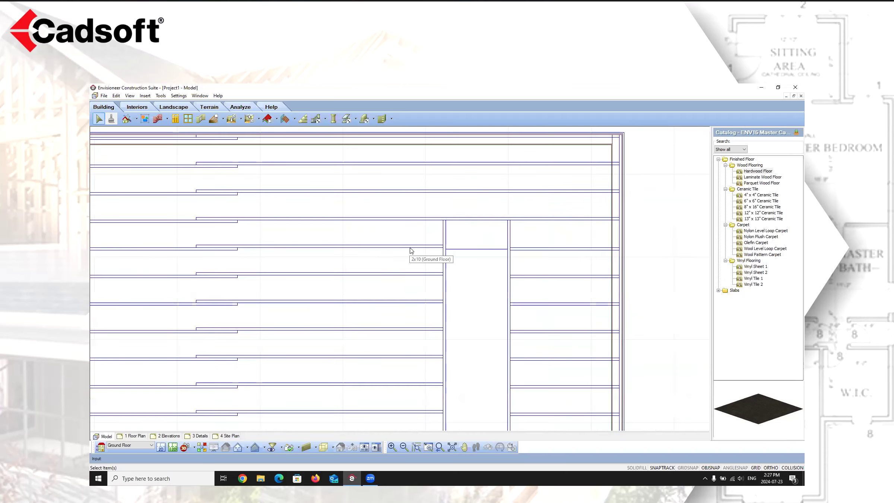
left_click(412, 247)
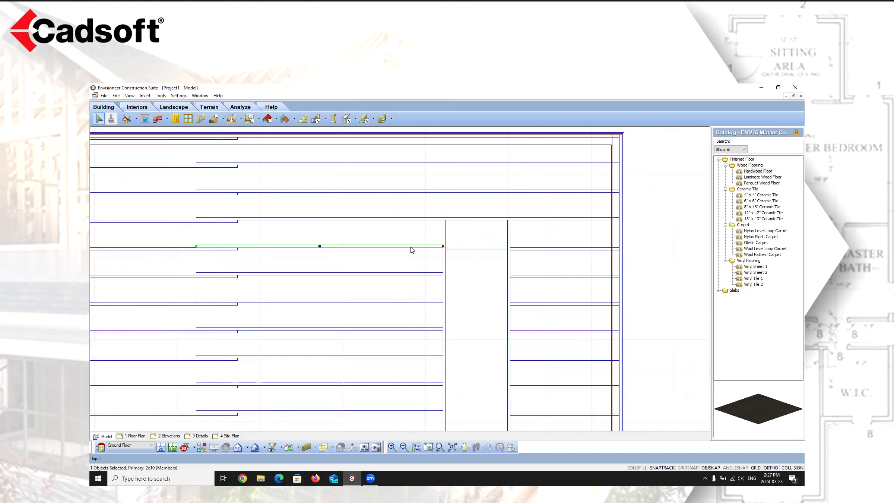
left_click(445, 226)
double_click(447, 229)
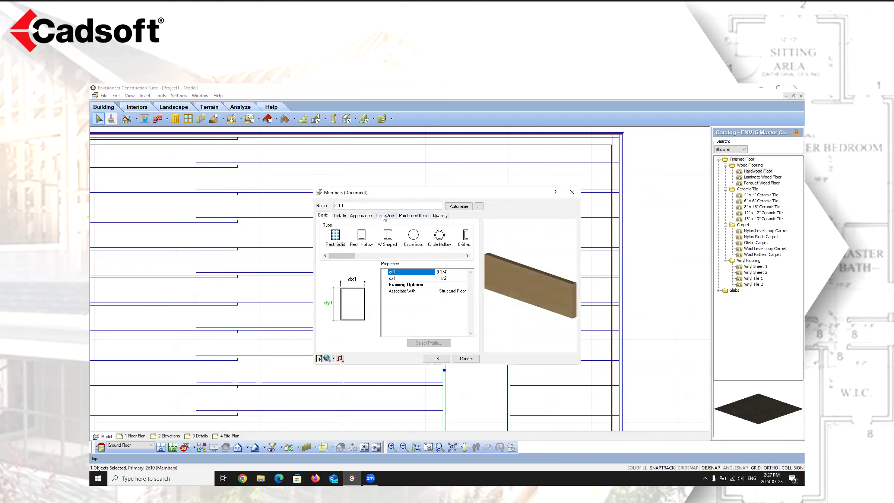
left_click(439, 216)
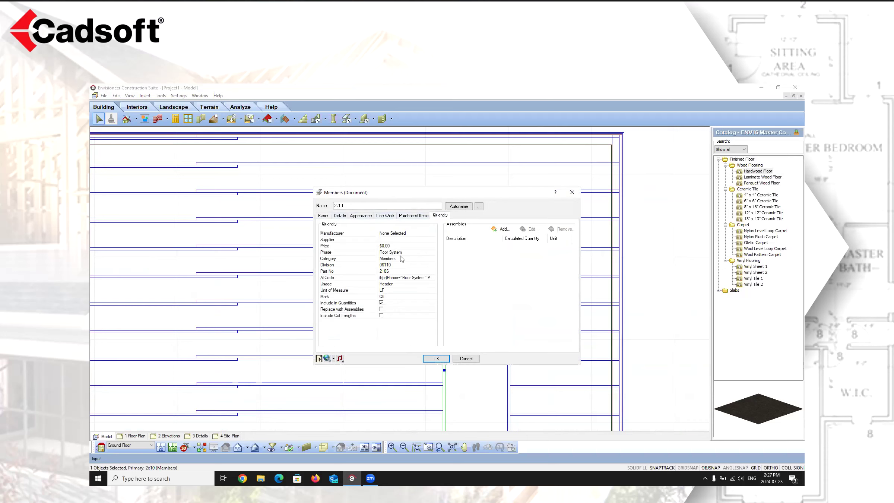
left_click(436, 358)
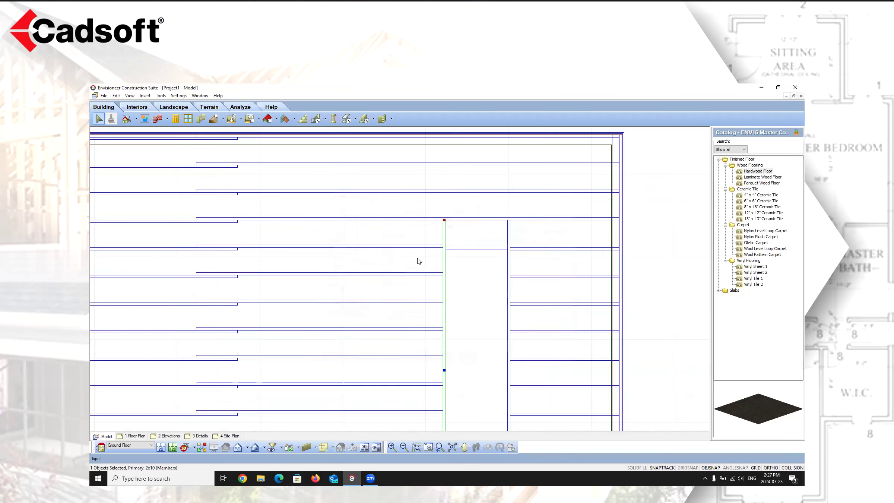
Duplicate the left side member between the two side members and shorten it to span from the upper joist to the opening's edge.
right_click(446, 233)
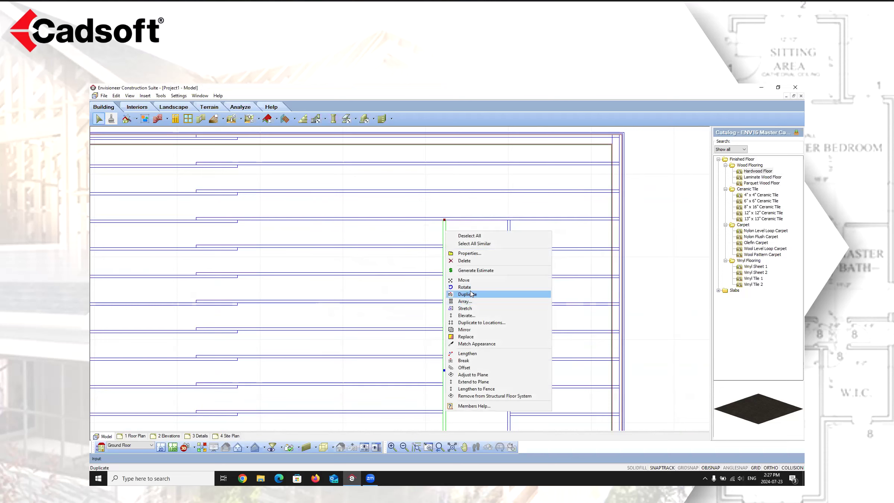
left_click(470, 295)
left_click(471, 355)
scroll(477, 324, "down", 3)
left_click_drag(476, 400, 476, 296)
scroll(477, 296, "up", 5)
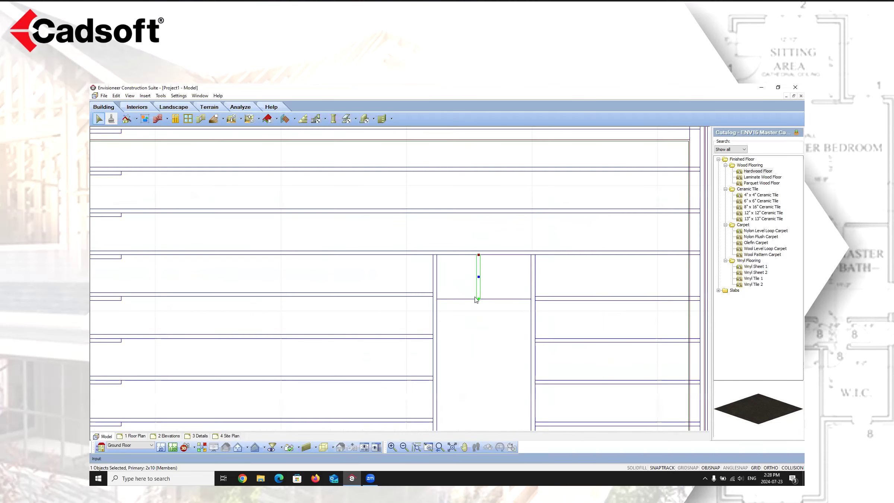
Rotate the short duplicated member about its midpoint so it runs parallel to the joists.
right_click(481, 266)
left_click(506, 322)
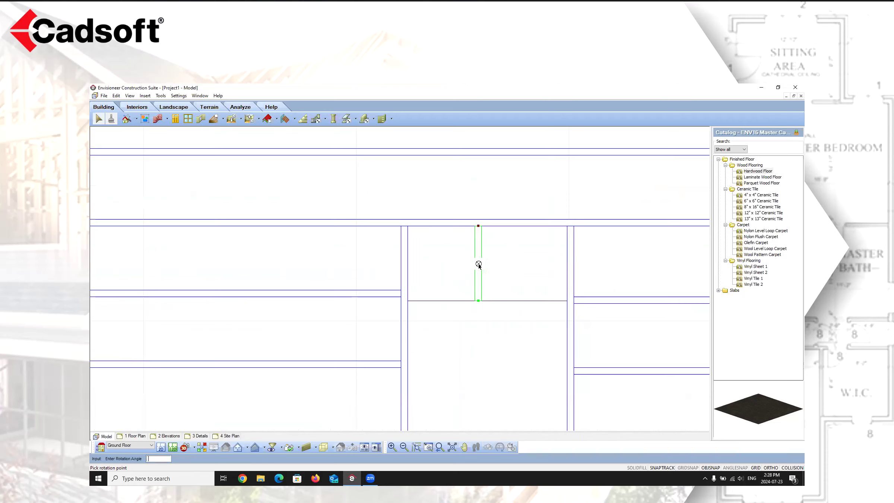
left_click(478, 263)
left_click(484, 295)
Move the rotated member to the opening's upper right corner and stretch it to the left side member as a header.
right_click(488, 278)
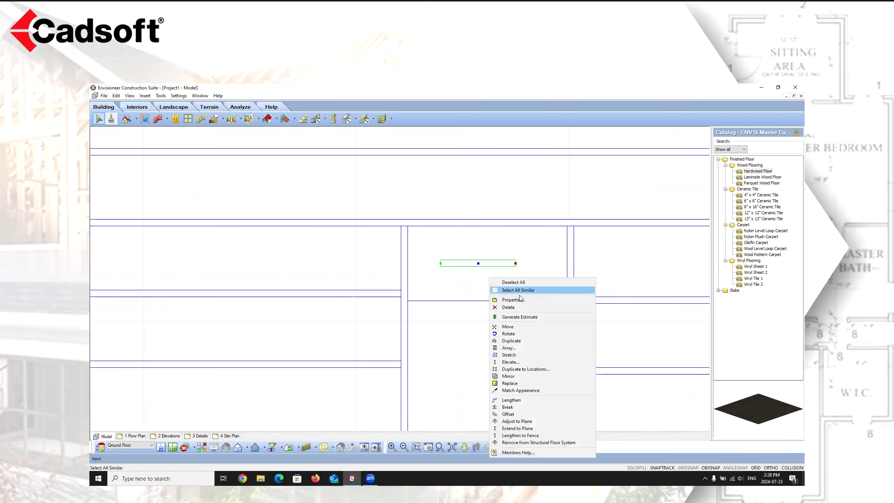
left_click(510, 326)
left_click(515, 264)
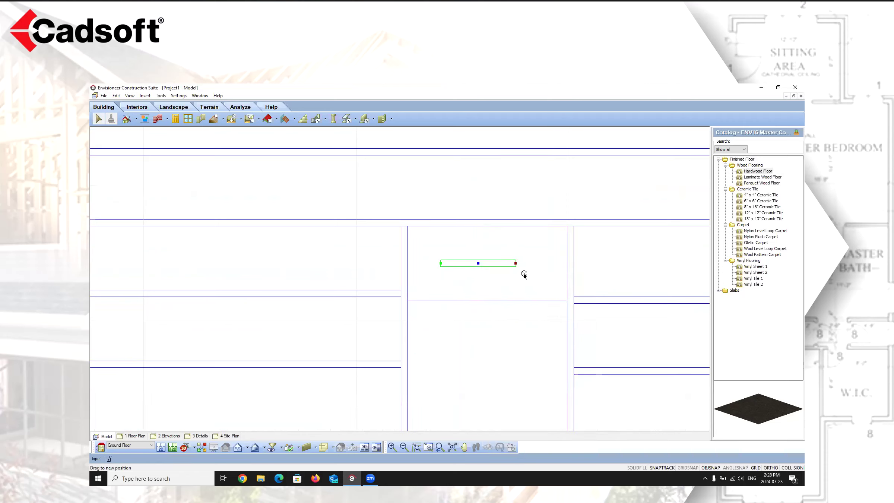
left_click(567, 301)
left_click_drag(491, 297, 407, 298)
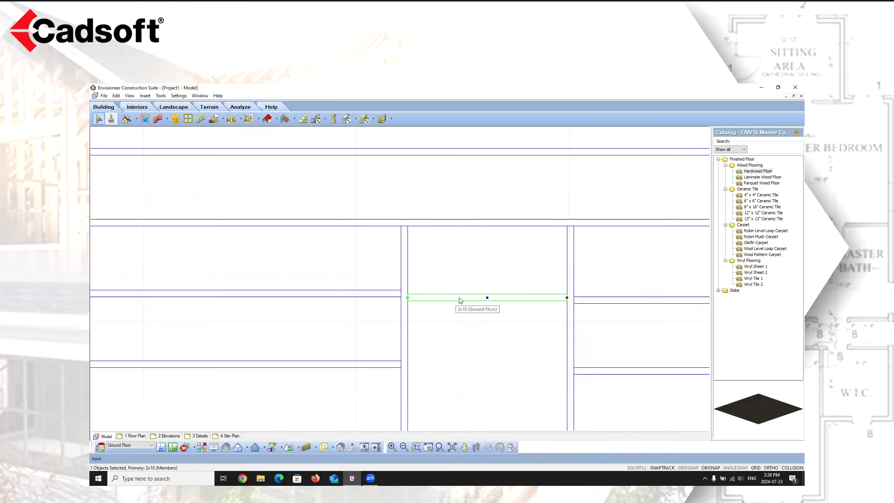
Duplicate the header at the opening's upper end directly above itself to form a doubled header.
right_click(460, 300)
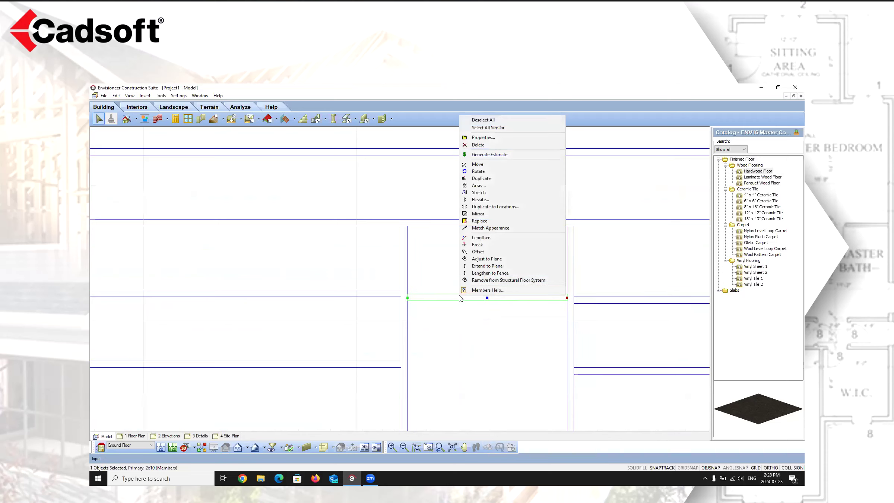
left_click(481, 178)
left_click(566, 300)
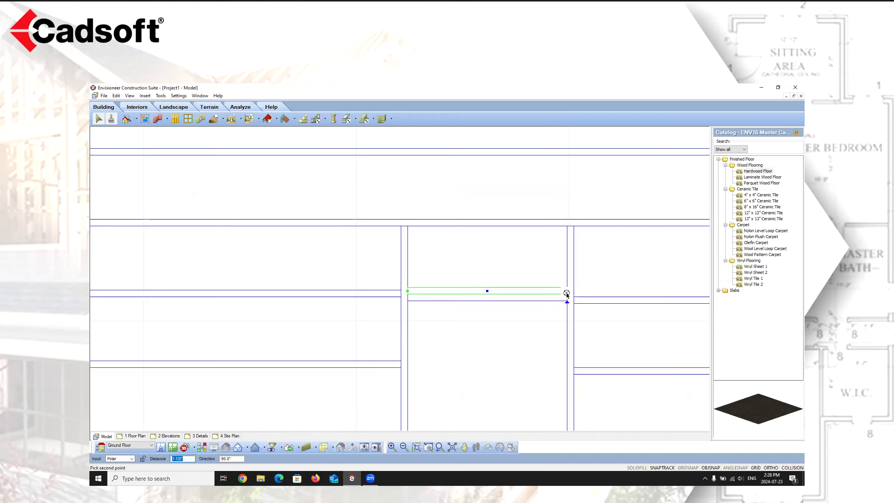
left_click(566, 293)
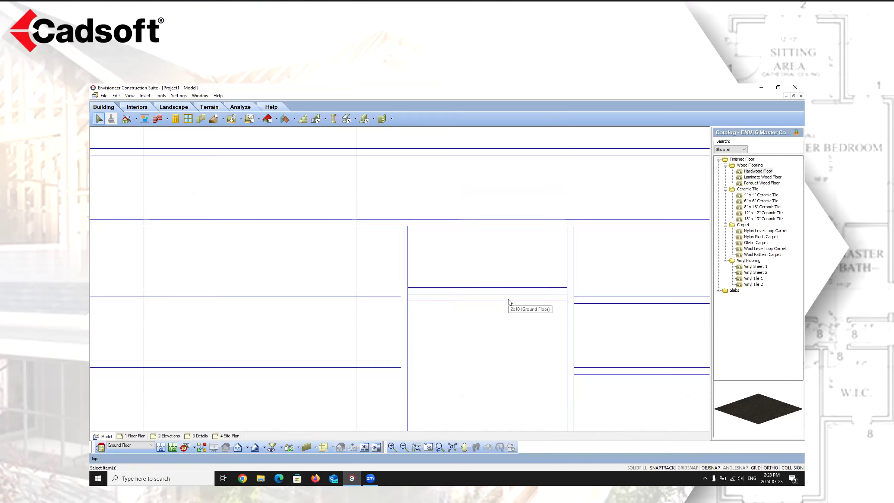
Select both upper header members and try to copy or move them as a pair.
left_click(509, 299)
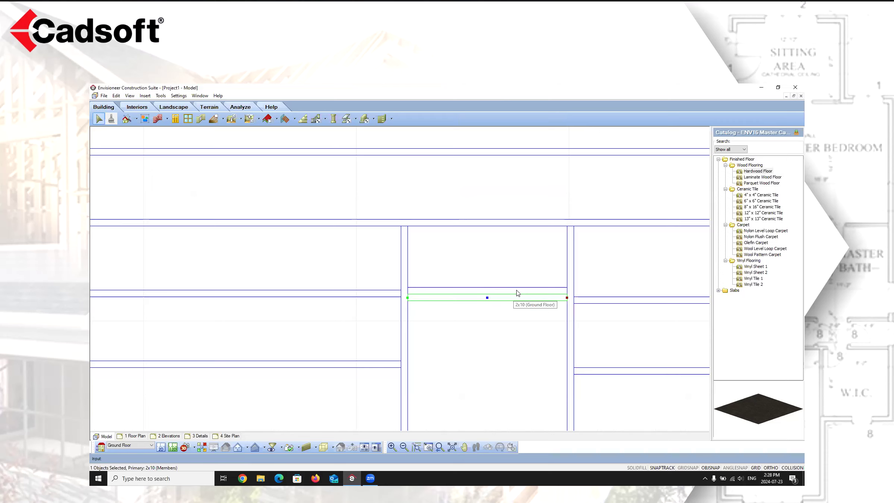
left_click(516, 292, "shift")
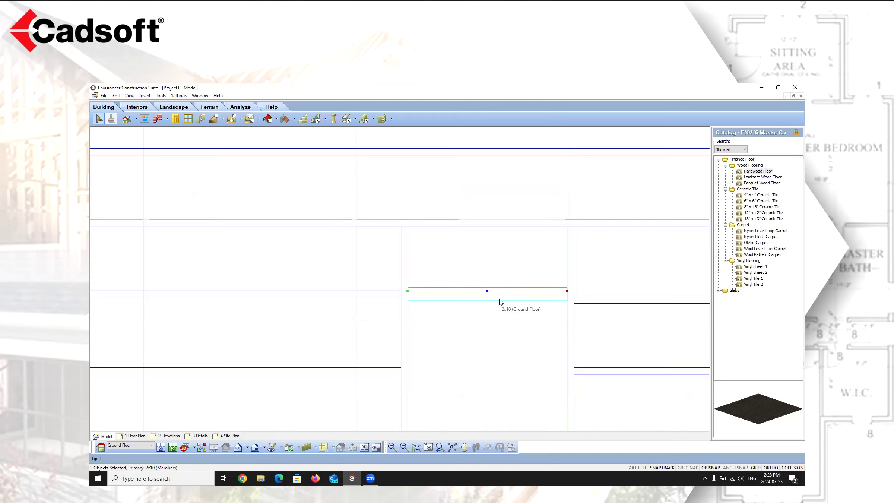
right_click(545, 302)
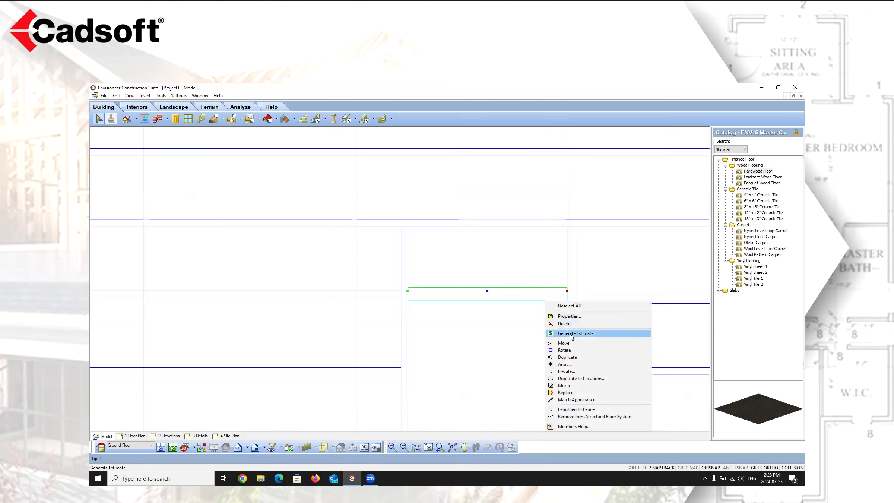
left_click(568, 358)
scroll(536, 268, "down", 5)
scroll(539, 273, "down", 3)
scroll(534, 273, "up", 3)
right_click(532, 208)
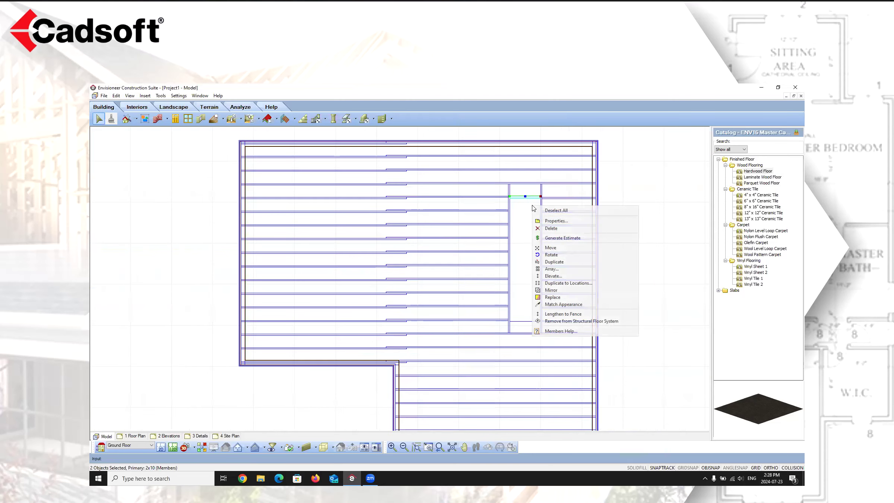
left_click(550, 247)
mouse_move(540, 195)
left_mouse_down()
mouse_move(540, 271)
mouse_move(539, 191)
left_mouse_up()
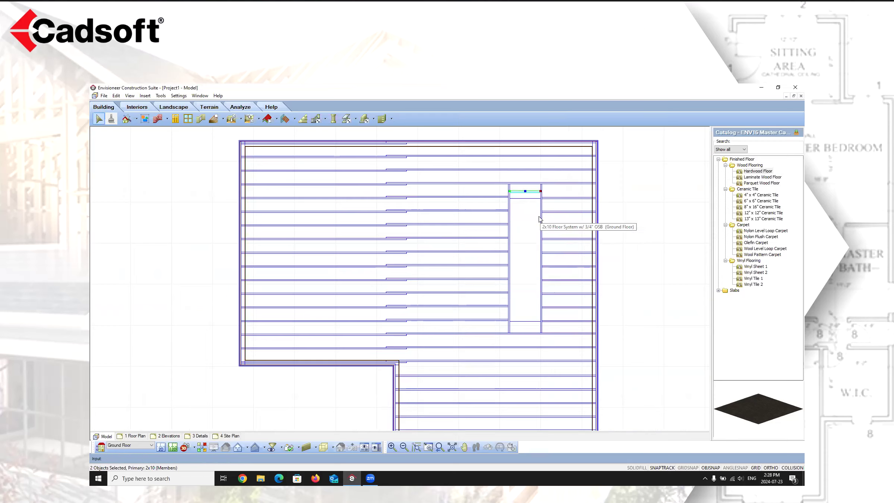
Undo the move of the two header members.
scroll(538, 219, "up", 2)
left_click(116, 96)
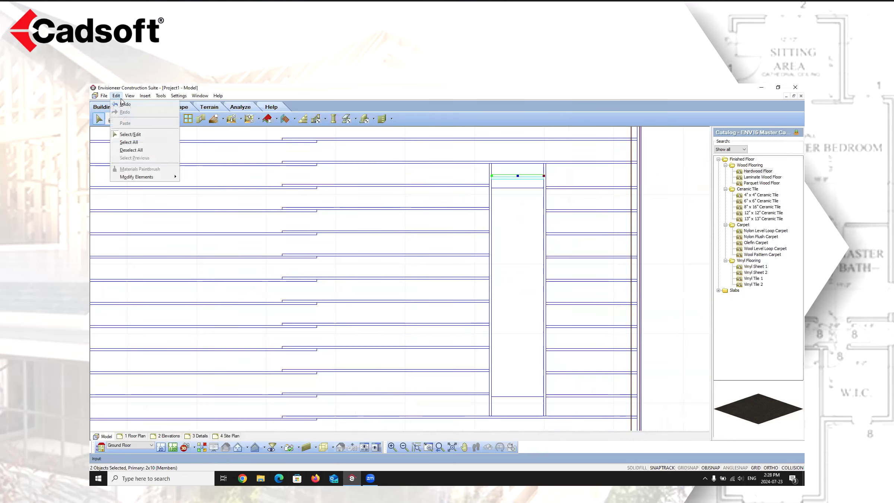
left_click(123, 104)
Duplicate the two upper header members together down to the opening's lower end, between the side members.
scroll(488, 208, "up", 3)
left_click(486, 220)
left_click(486, 207)
right_click(486, 206)
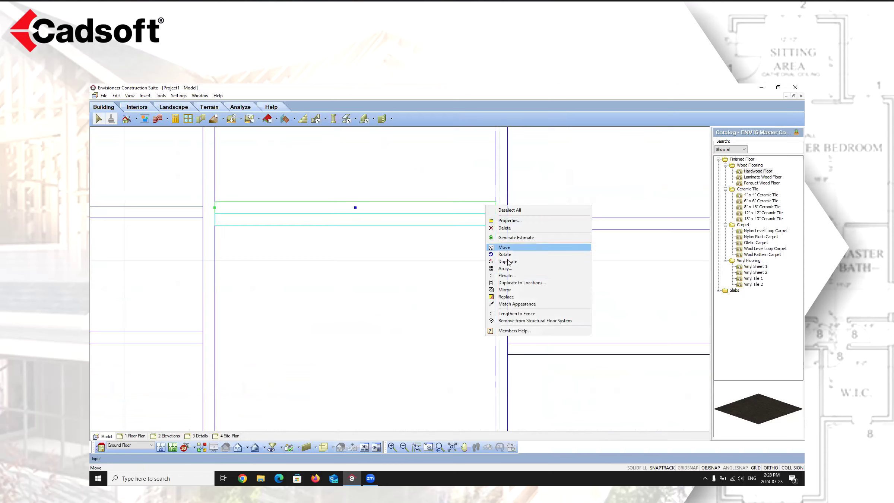
left_click(508, 261)
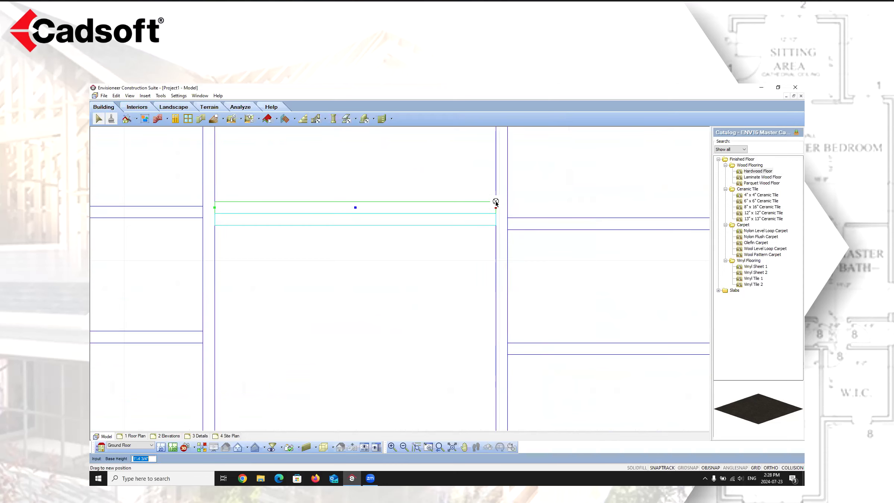
left_click(495, 202)
scroll(484, 275, "down", 5)
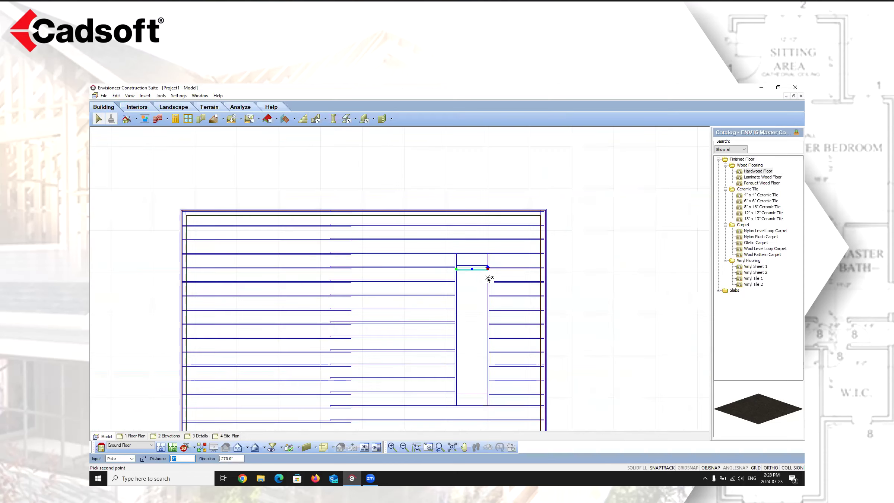
scroll(484, 421, "up", 5)
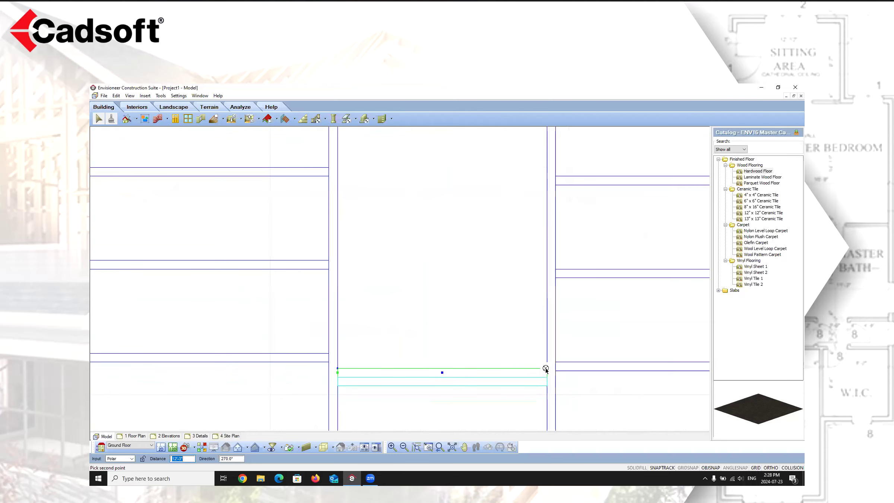
left_click(508, 371)
scroll(441, 370, "down", 5)
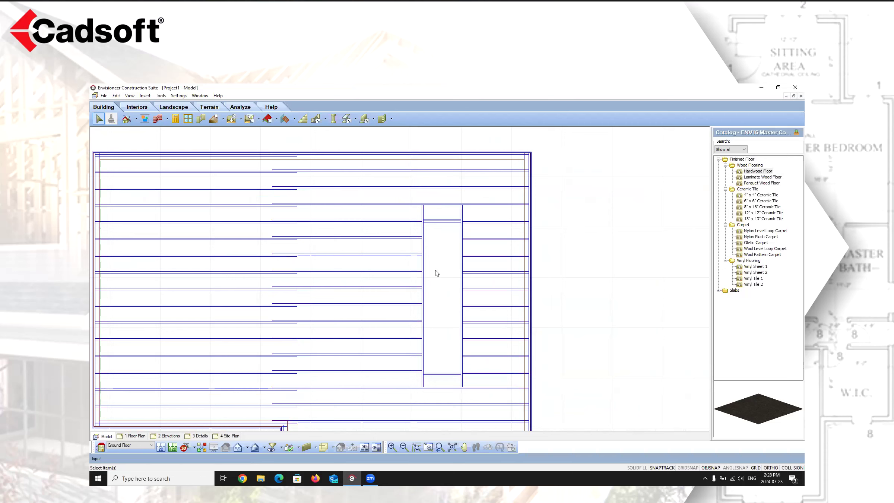
Examine the opening's framing from below in the 3D Perspective view, and return to the 2D plan.
left_click(193, 447)
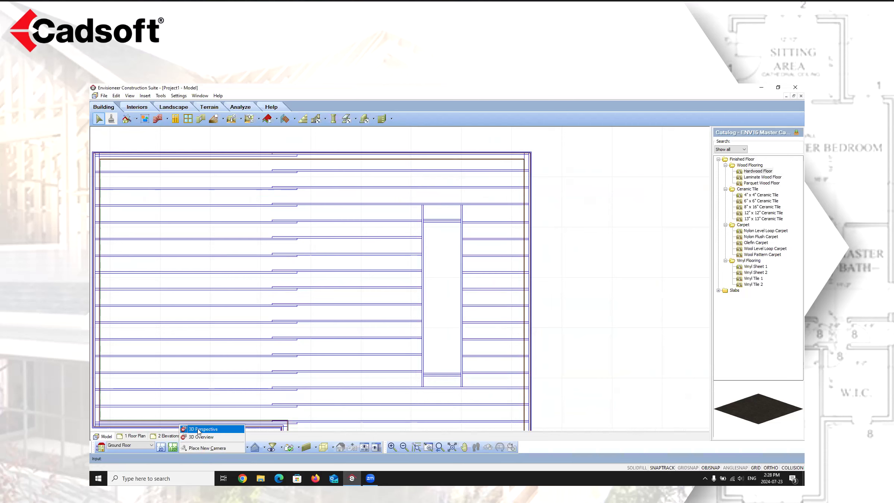
left_click(198, 429)
left_click_drag(500, 415, 509, 304)
right_click(442, 219)
left_click(449, 224)
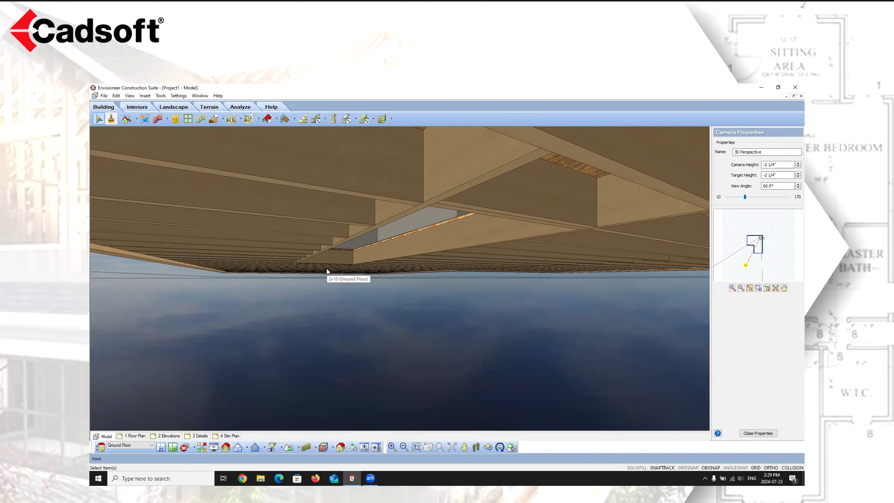
left_click(161, 447)
Move the house's left exterior wall outward, away from the floor system's edge.
scroll(246, 255, "up", 4)
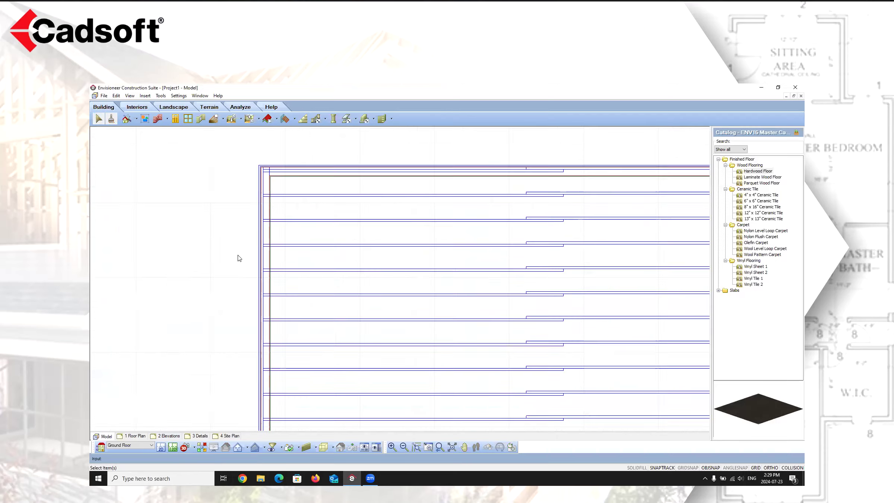
scroll(283, 250, "down", 4)
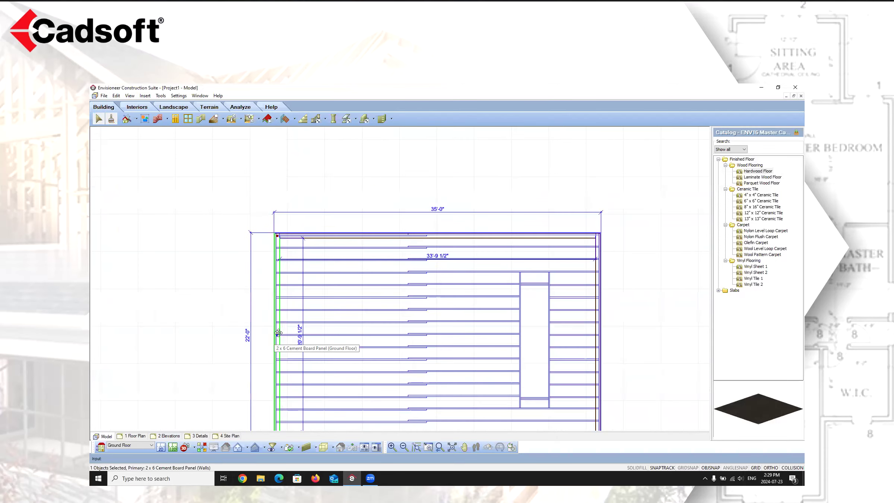
left_click(255, 339)
left_click(200, 331)
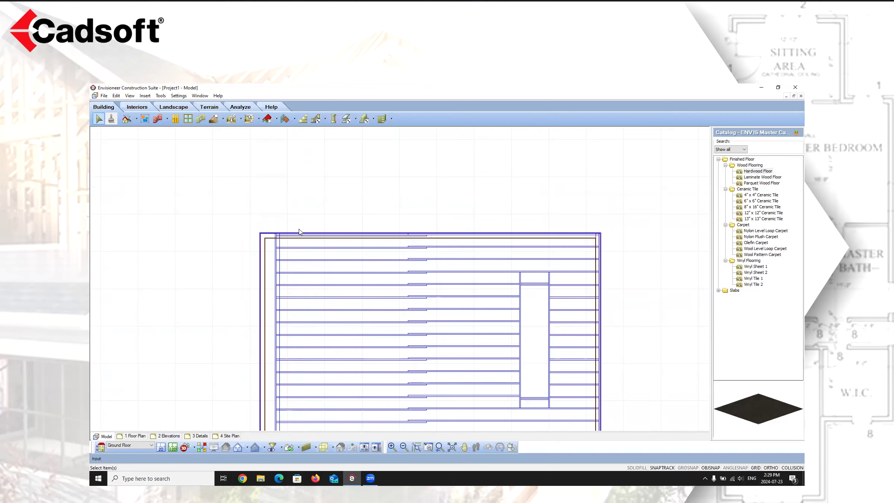
scroll(288, 328, "down", 4)
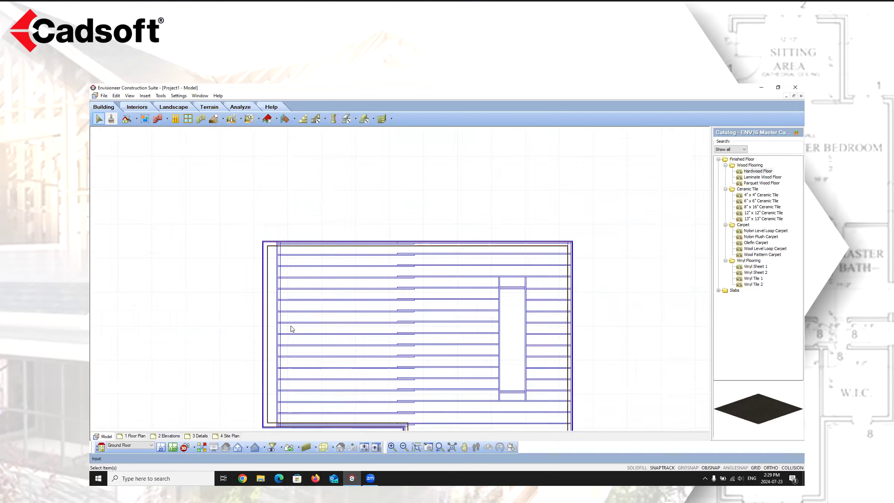
scroll(300, 351, "up", 2)
scroll(300, 350, "up", 2)
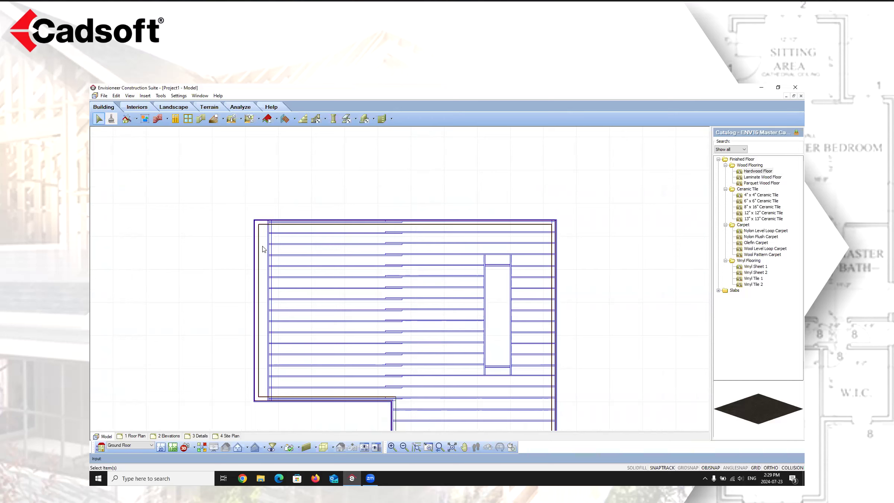
Undo the move of the left exterior wall.
left_click(116, 96)
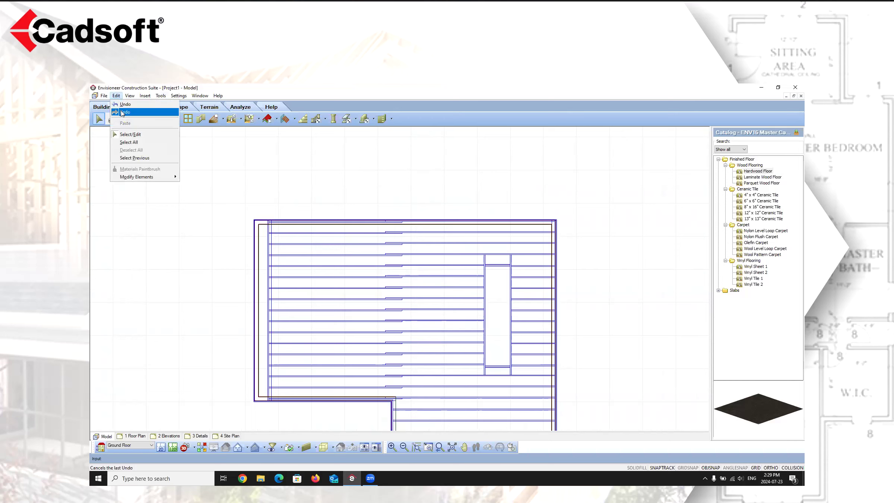
left_click(125, 112)
scroll(408, 315, "down", 3)
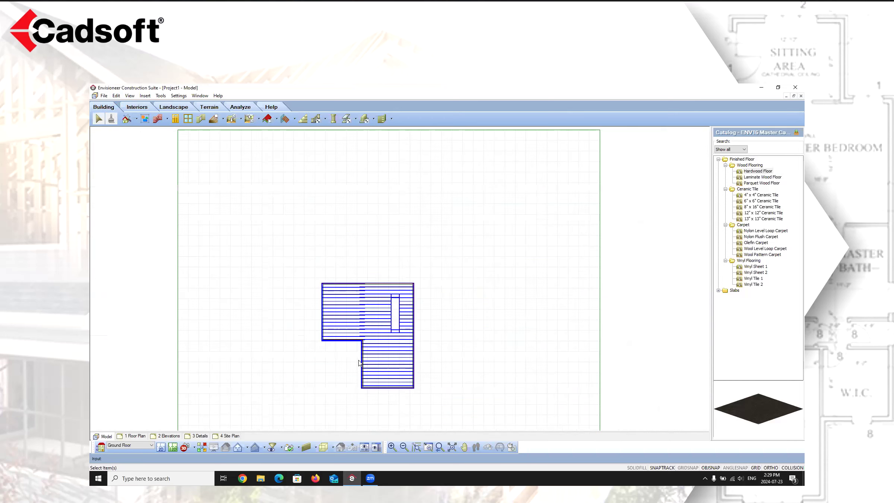
scroll(359, 363, "up", 2)
scroll(336, 335, "up", 1)
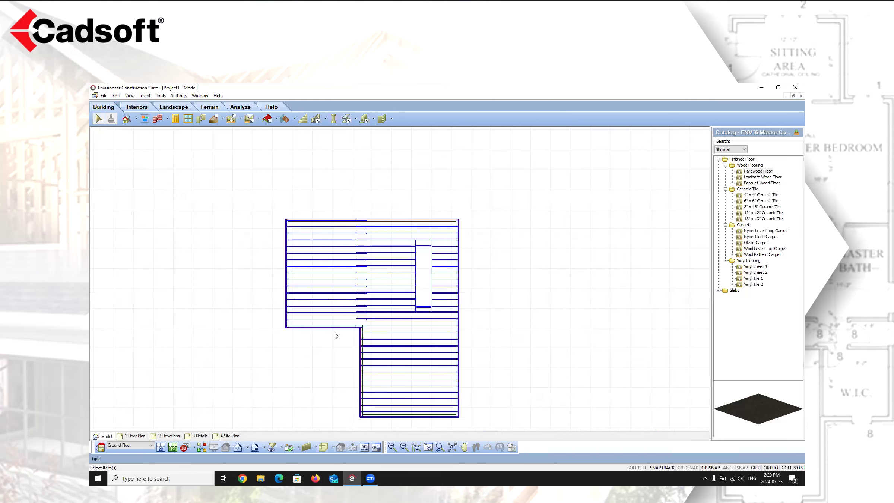